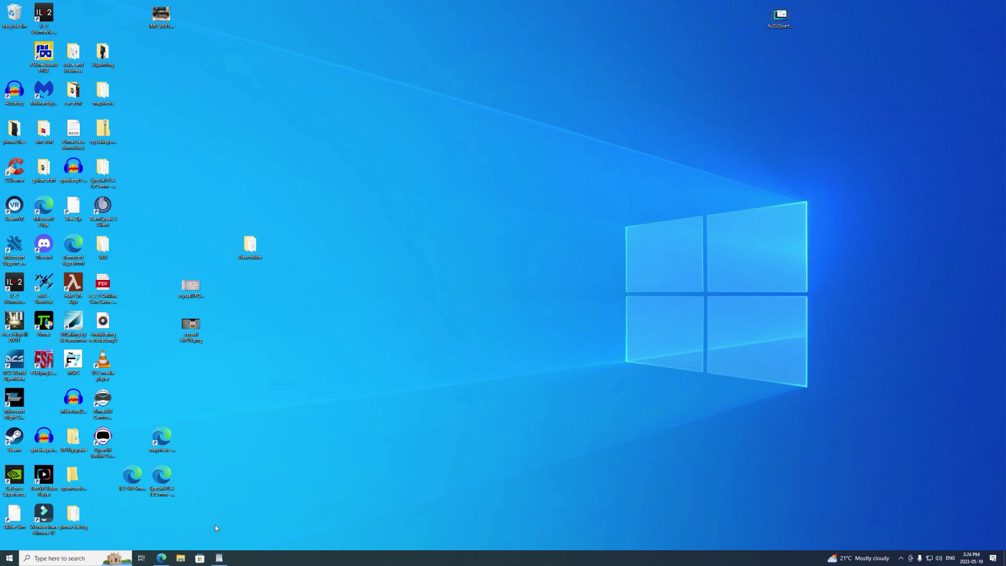
# Step: Restore Edge on the quest-craft/Open-Composite repository and scroll through its README and back up
pyautogui.moveTo(161, 562)
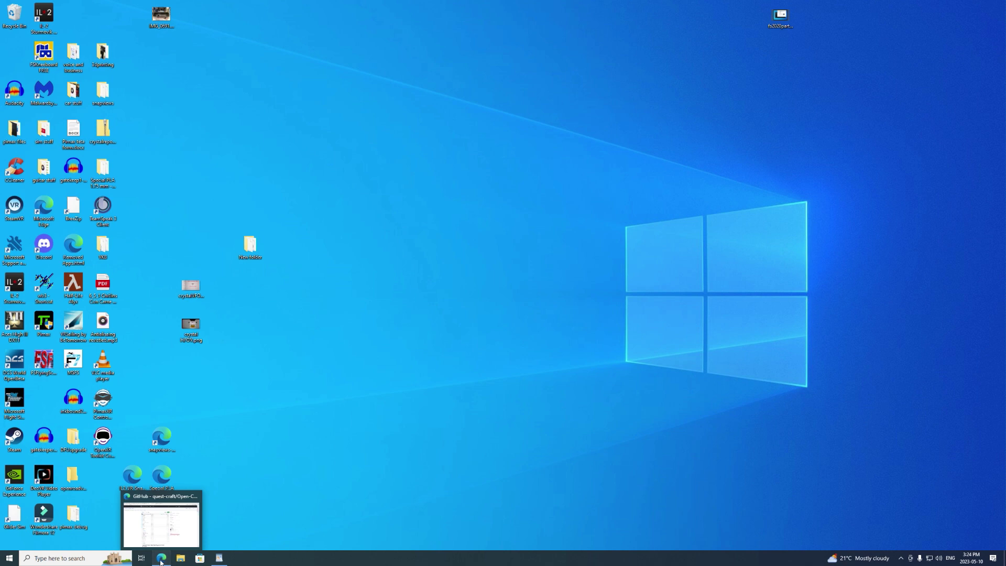
pyautogui.click(161, 563)
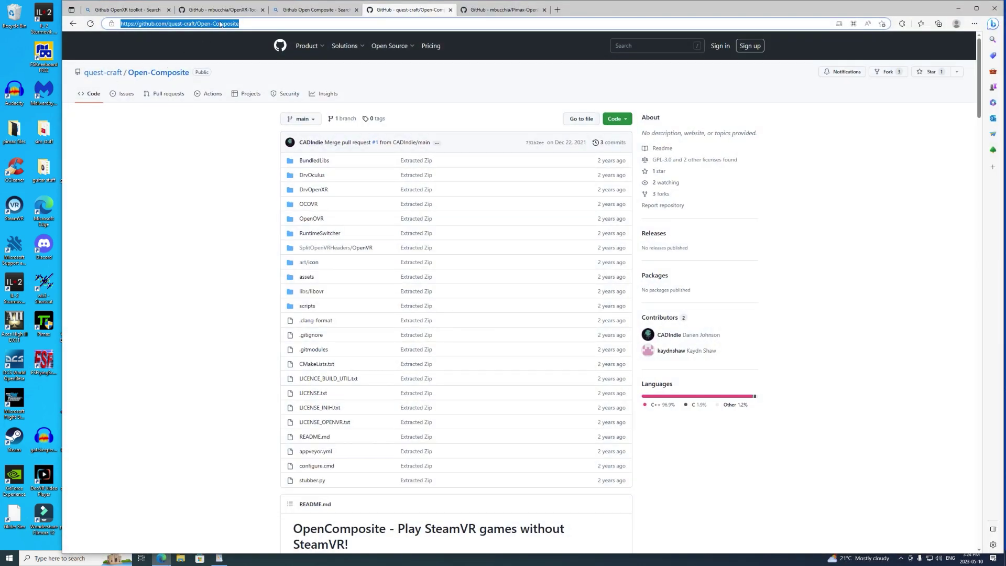
pyautogui.scroll(-2, 179, 153)
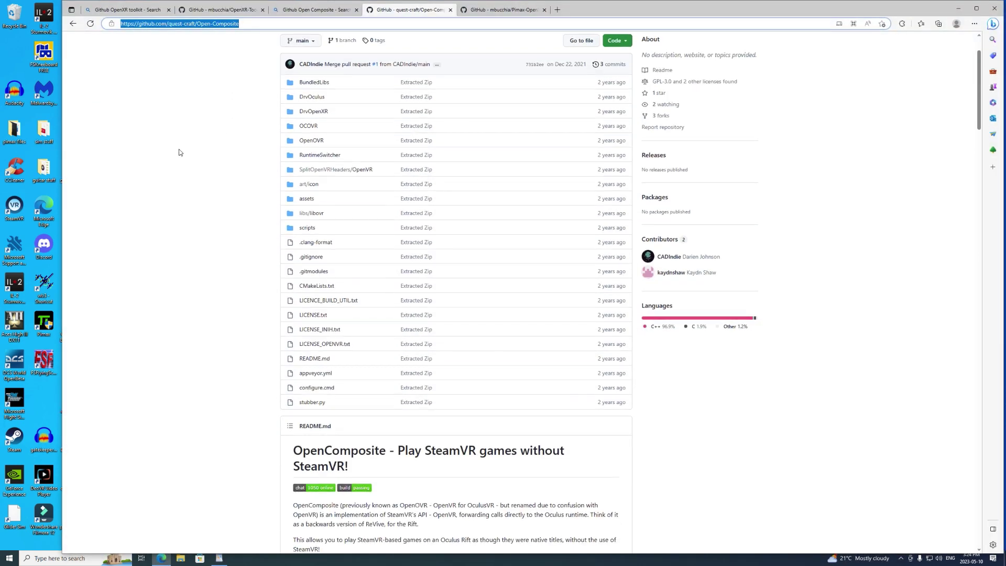
pyautogui.scroll(2, 179, 152)
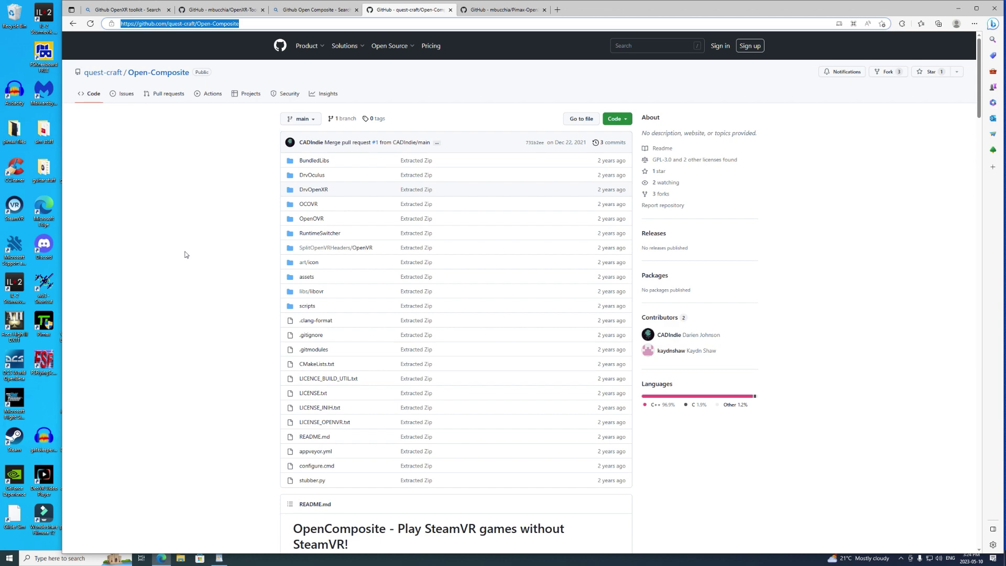
pyautogui.scroll(-7, 151, 220)
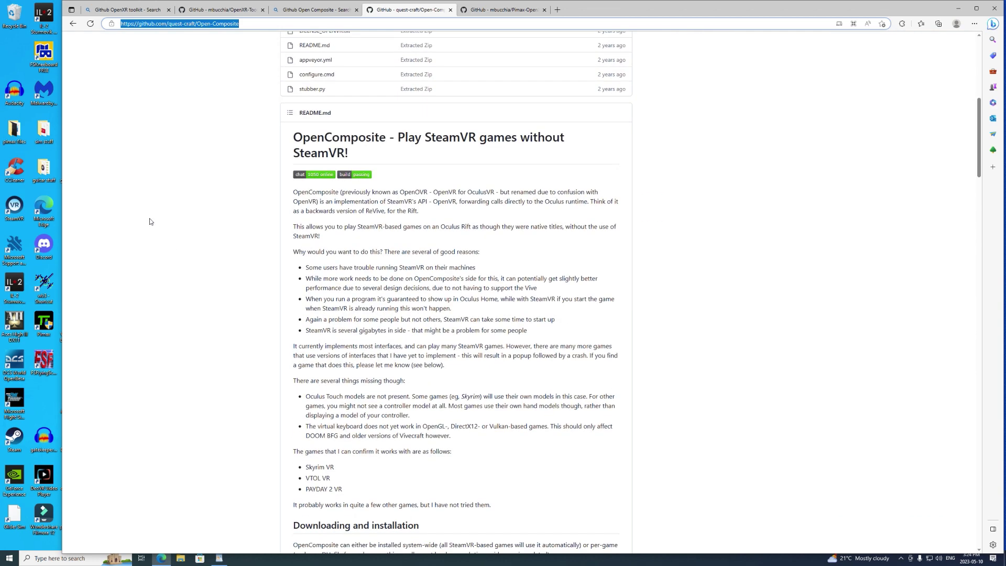
pyautogui.scroll(-9, 150, 221)
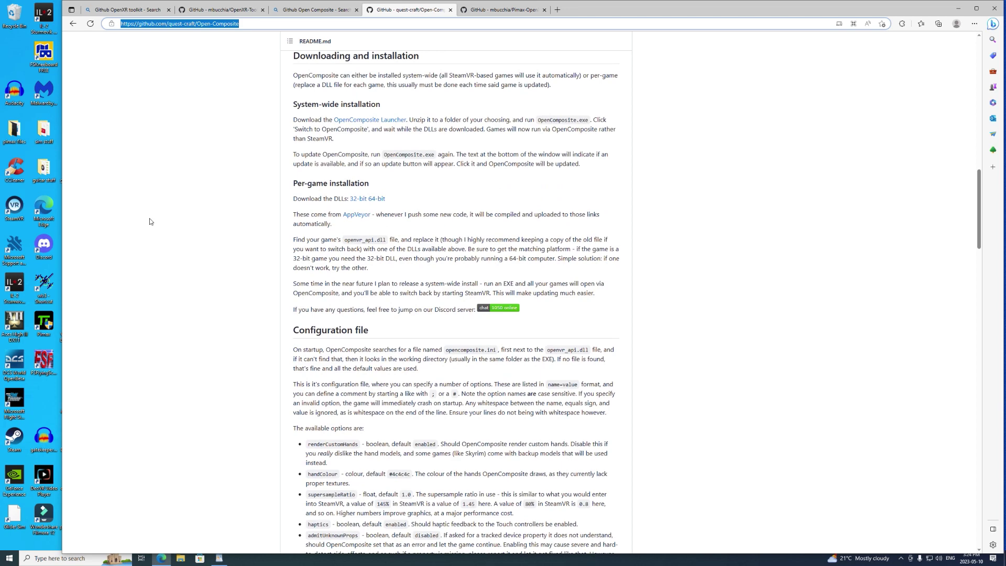
pyautogui.scroll(5, 151, 221)
pyautogui.scroll(-3, 151, 222)
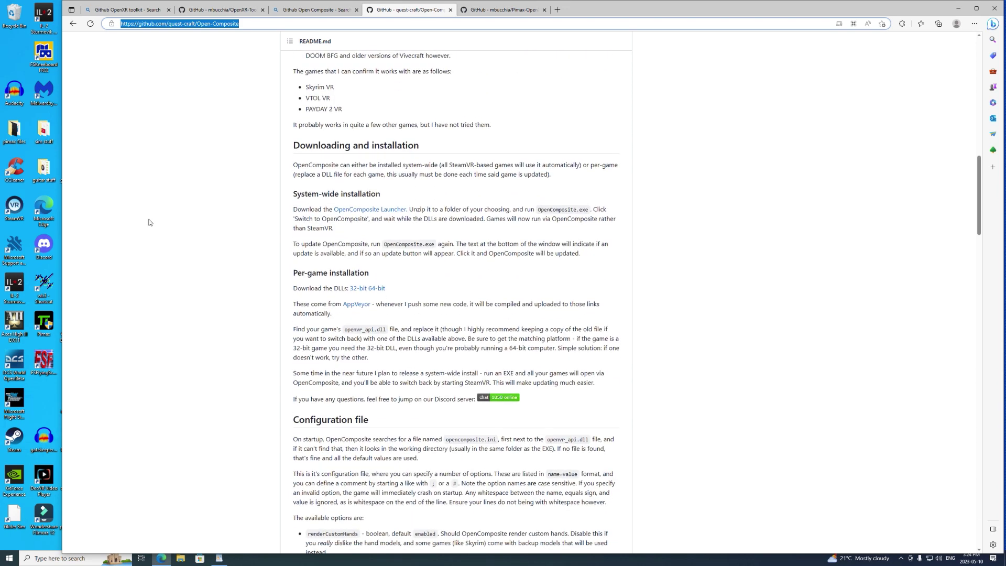
pyautogui.scroll(-1, 149, 222)
pyautogui.scroll(20, 149, 222)
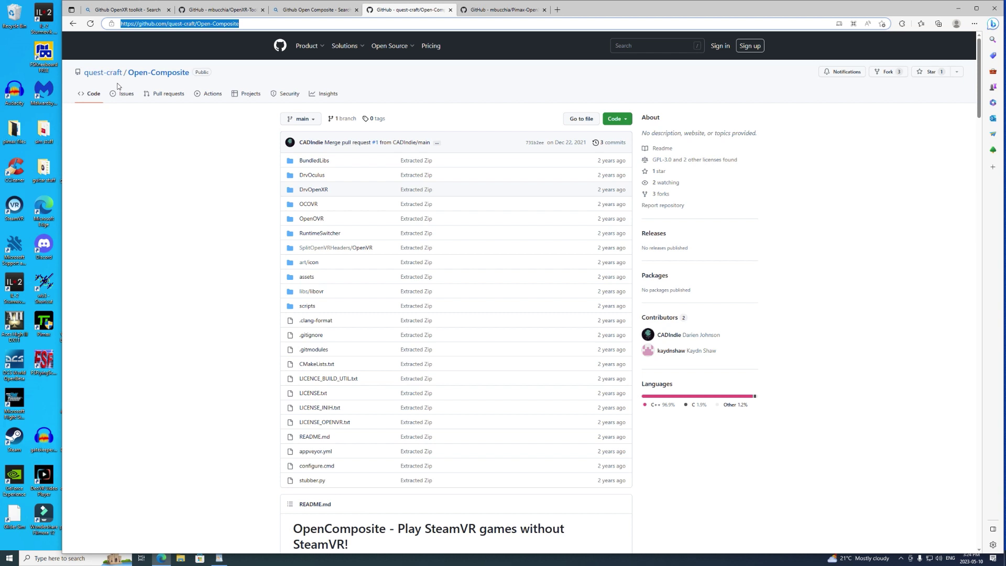
pyautogui.scroll(-5, 186, 135)
pyautogui.scroll(5, 178, 139)
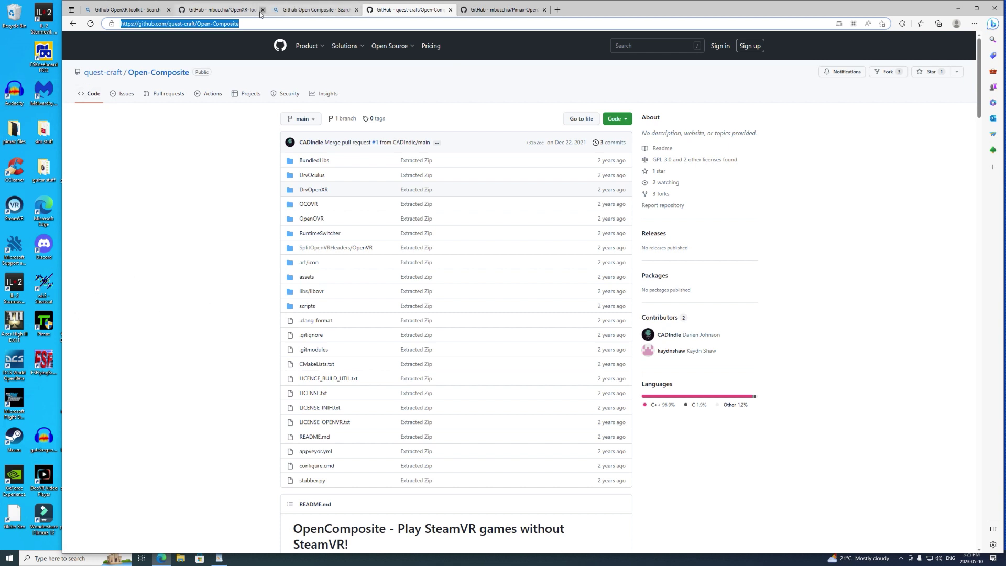
# Step: Switch to the mbucchia/OpenXR-Toolkit tab and read its README down to Contributions
pyautogui.click(240, 11)
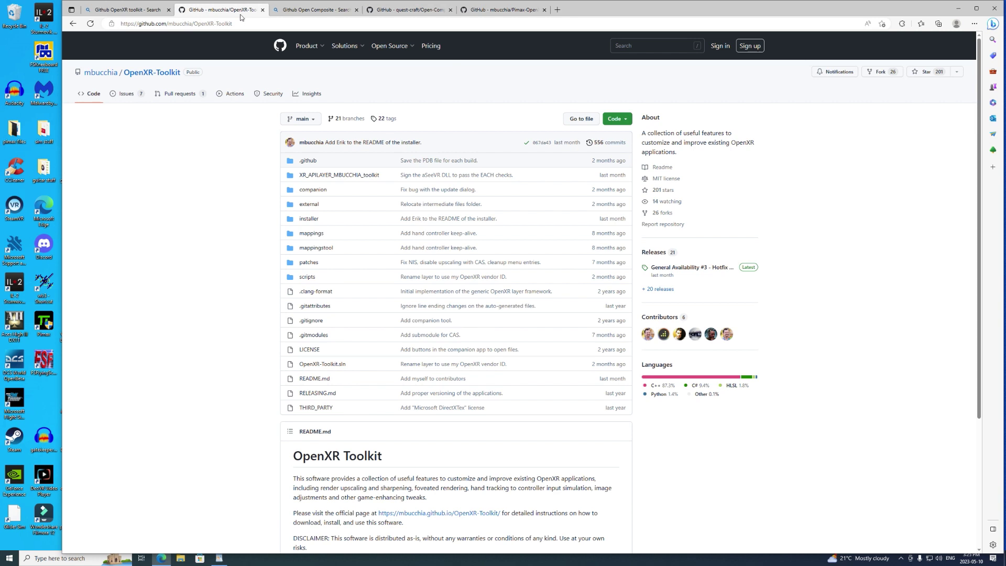
pyautogui.scroll(-3, 137, 157)
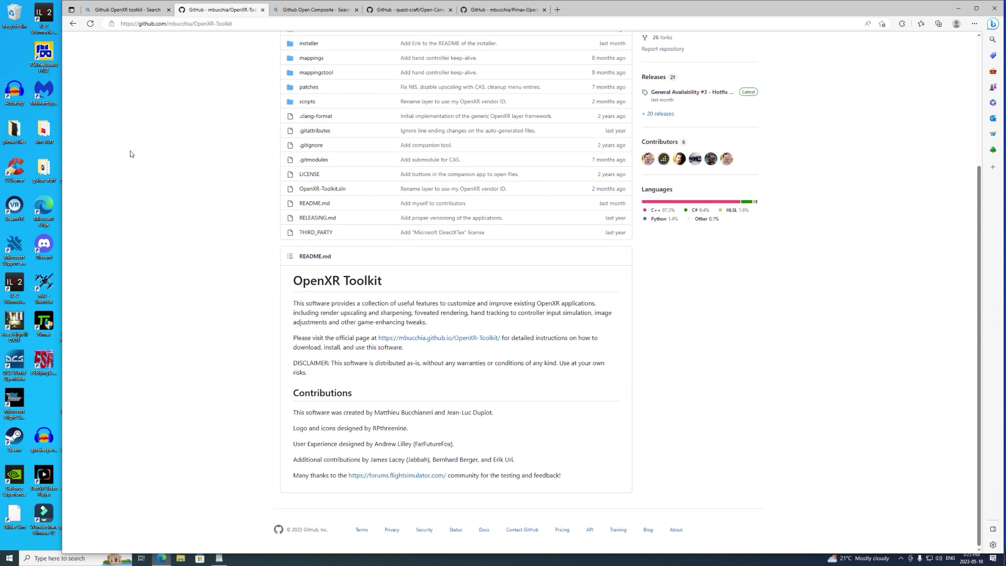
pyautogui.scroll(3, 131, 152)
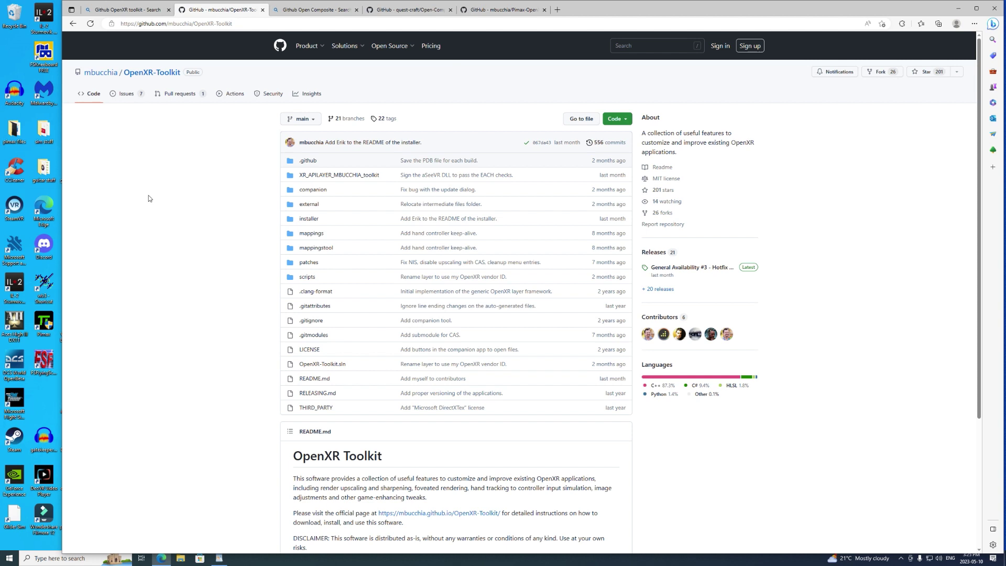
pyautogui.scroll(-3, 151, 164)
pyautogui.scroll(3, 150, 164)
pyautogui.scroll(-3, 147, 165)
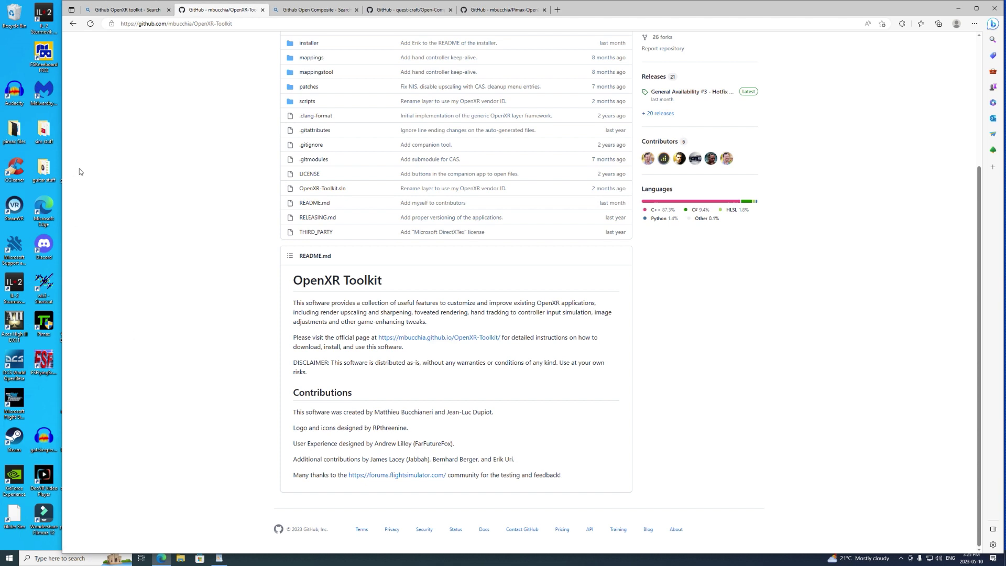
# Step: Flip through the Bing search, OpenXR-Toolkit and Open-Composite tabs
pyautogui.click(132, 9)
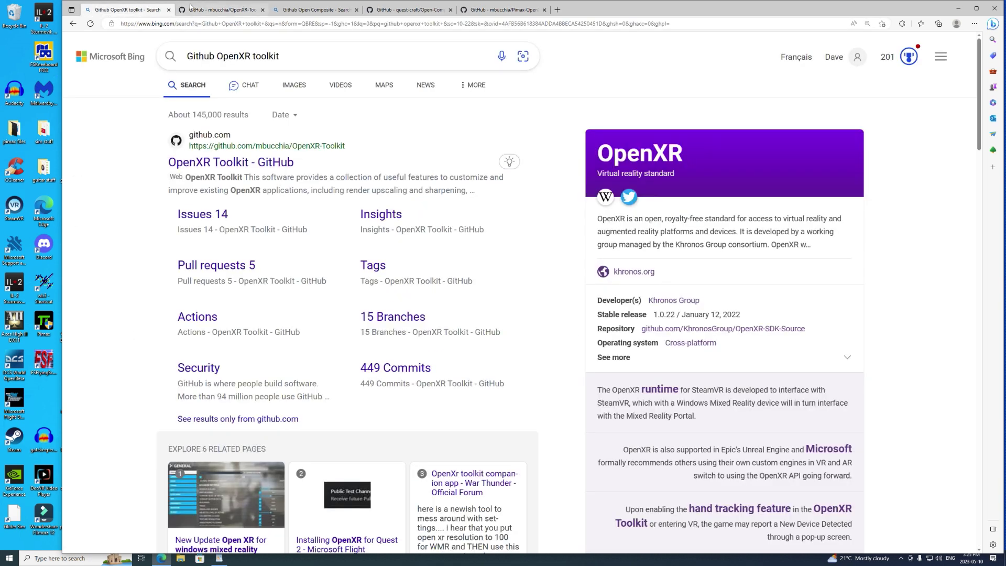
pyautogui.click(202, 9)
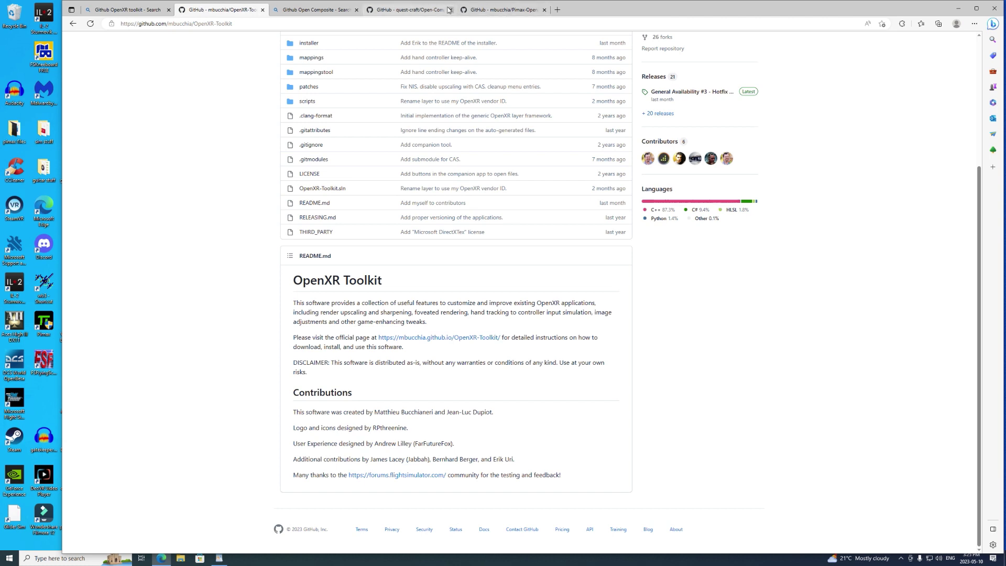
pyautogui.click(428, 11)
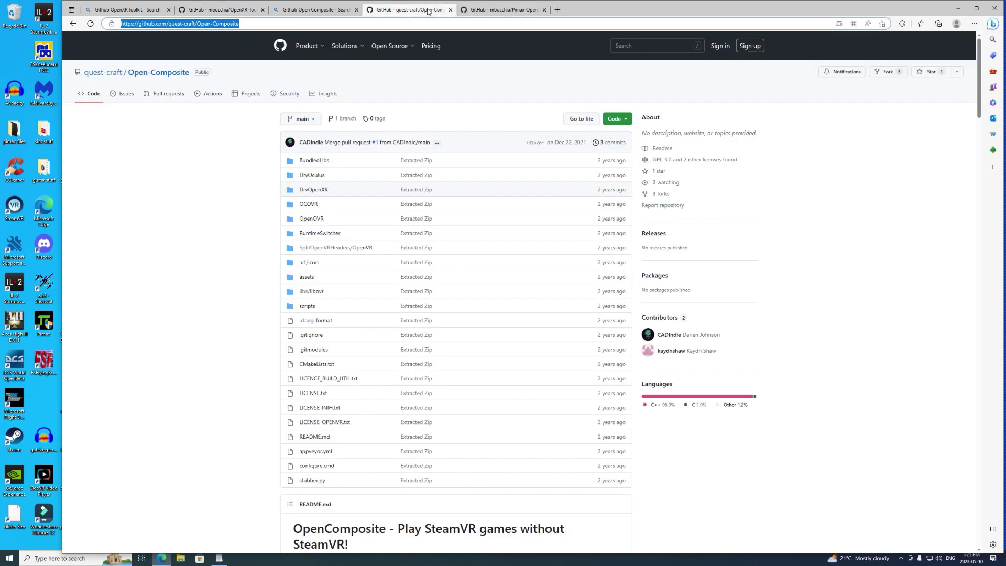
# Step: Open the mbucchia/Pimax-OpenXR tab and read through its PimaxXR README
pyautogui.click(501, 9)
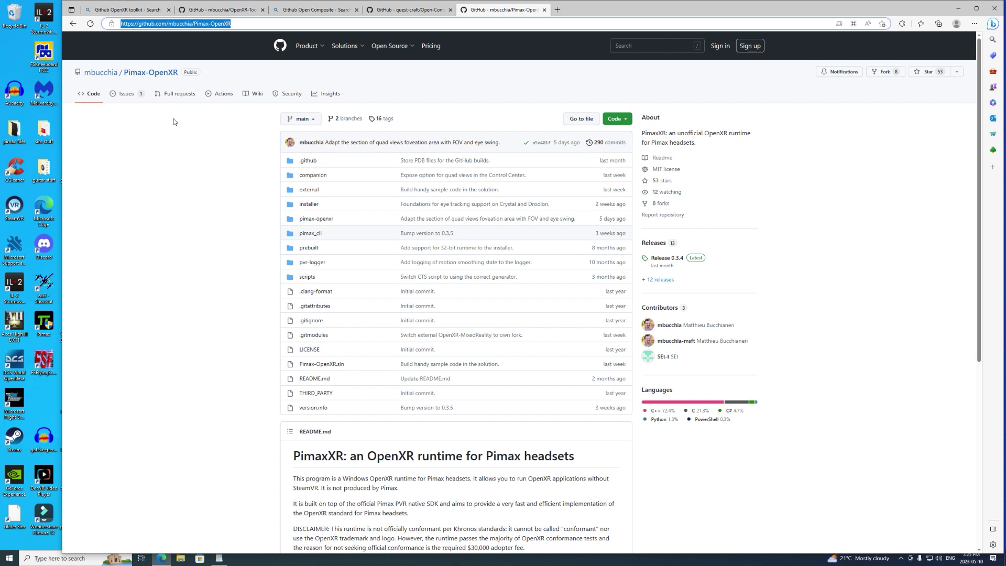
pyautogui.scroll(-5, 175, 115)
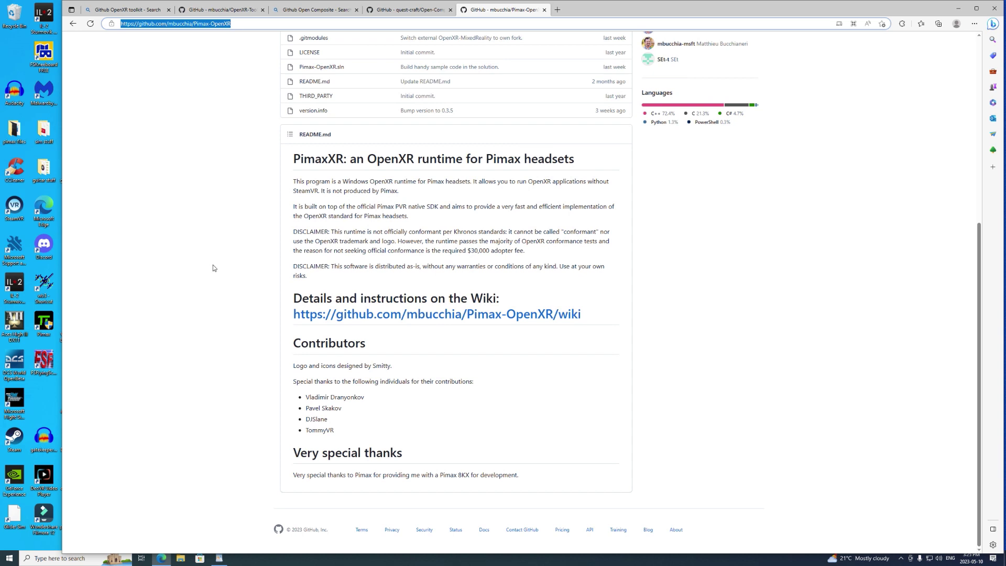
pyautogui.scroll(5, 206, 261)
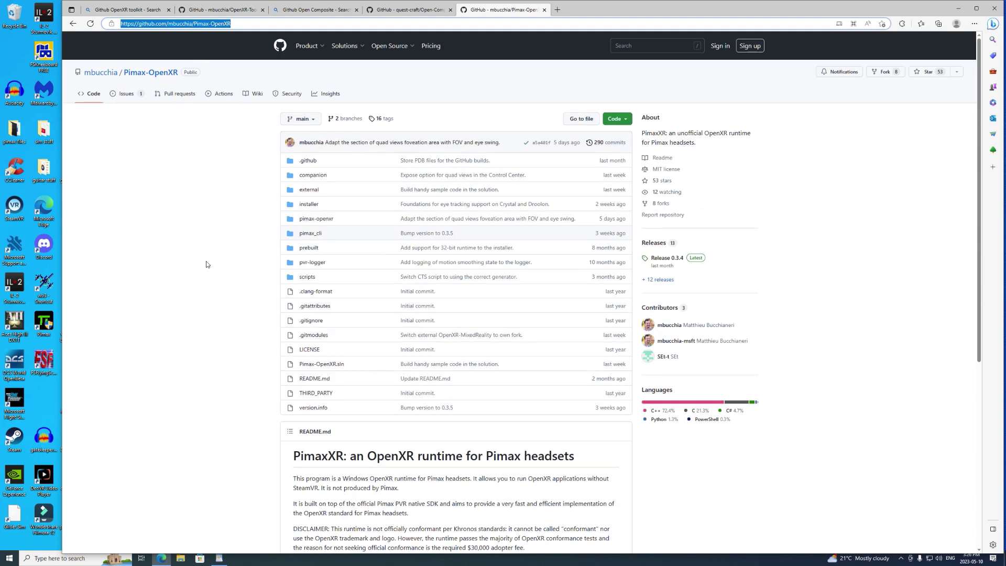
pyautogui.scroll(-4, 205, 264)
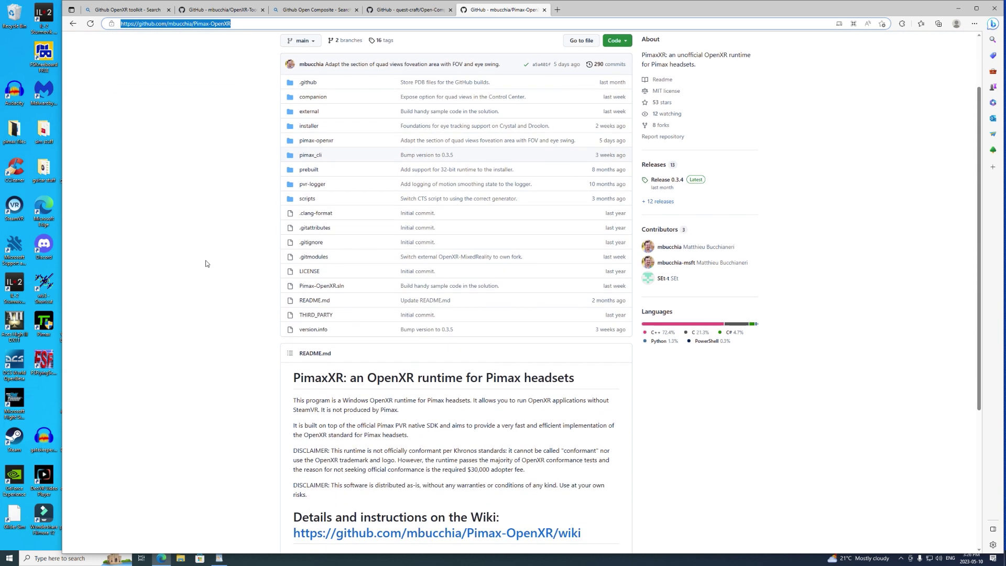
pyautogui.scroll(4, 206, 264)
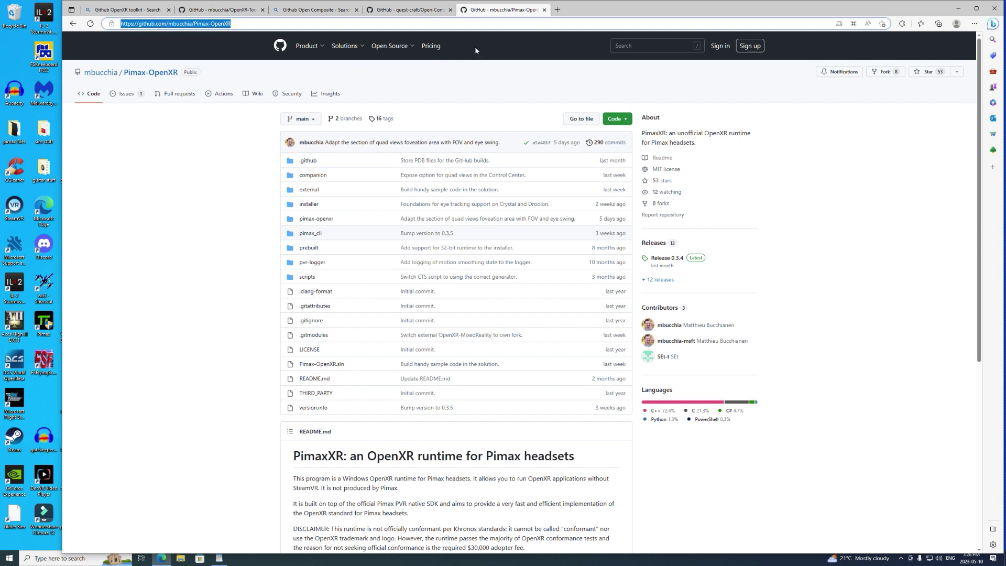
# Step: Close the Pimax-OpenXR, Open-Composite, search results and OpenXR Toolkit tabs
pyautogui.click(545, 10)
pyautogui.click(450, 10)
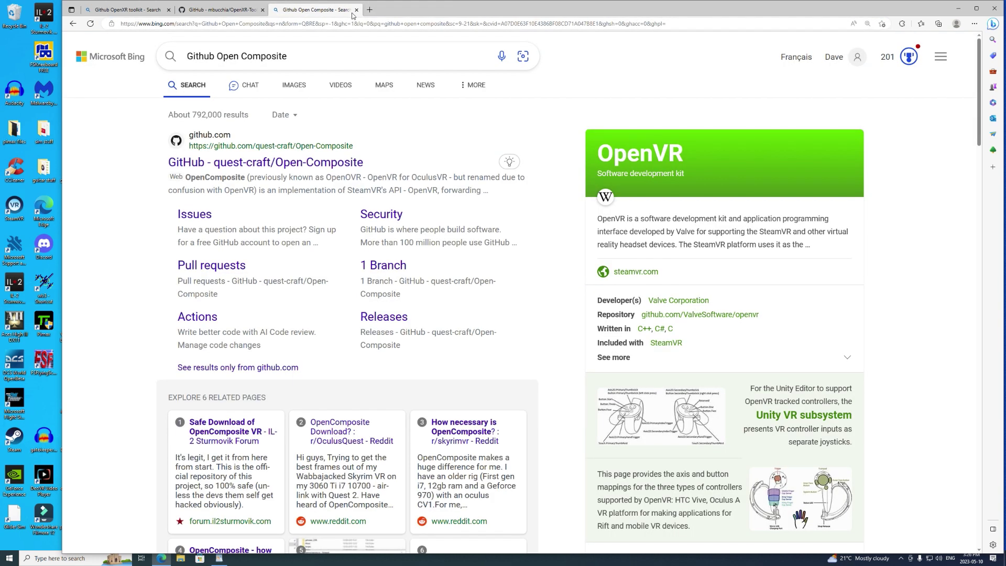
pyautogui.click(356, 10)
pyautogui.click(262, 9)
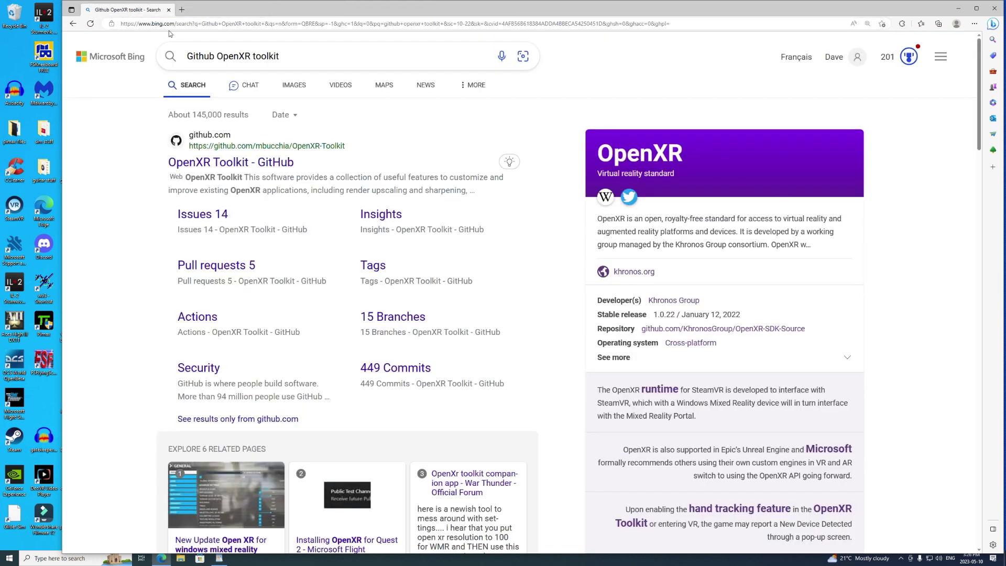
# Step: Close the browser, restore 'openXR files for Pimax.rtf' in WordPad, and select the Pimax desktop icon
pyautogui.click(168, 10)
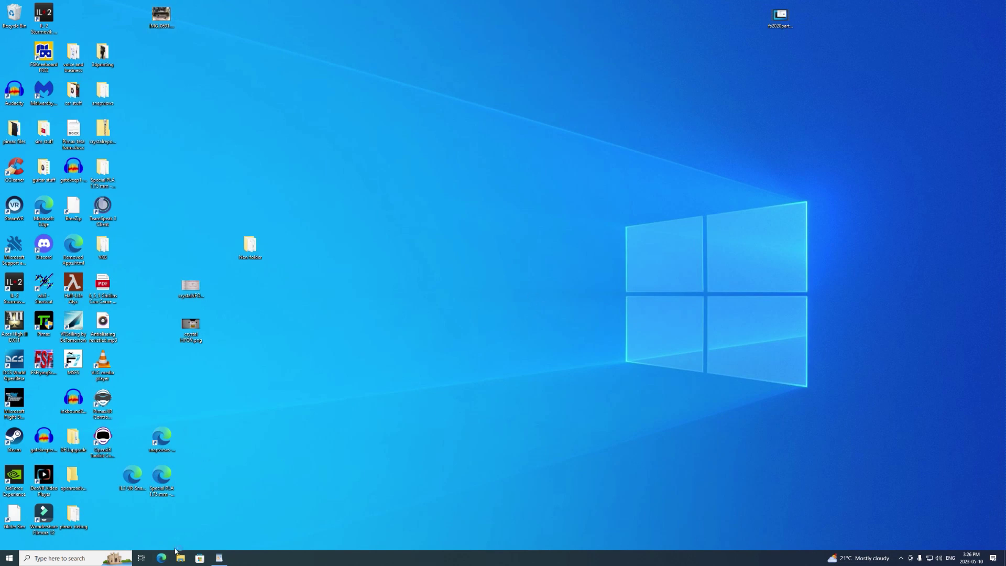
pyautogui.click(219, 558)
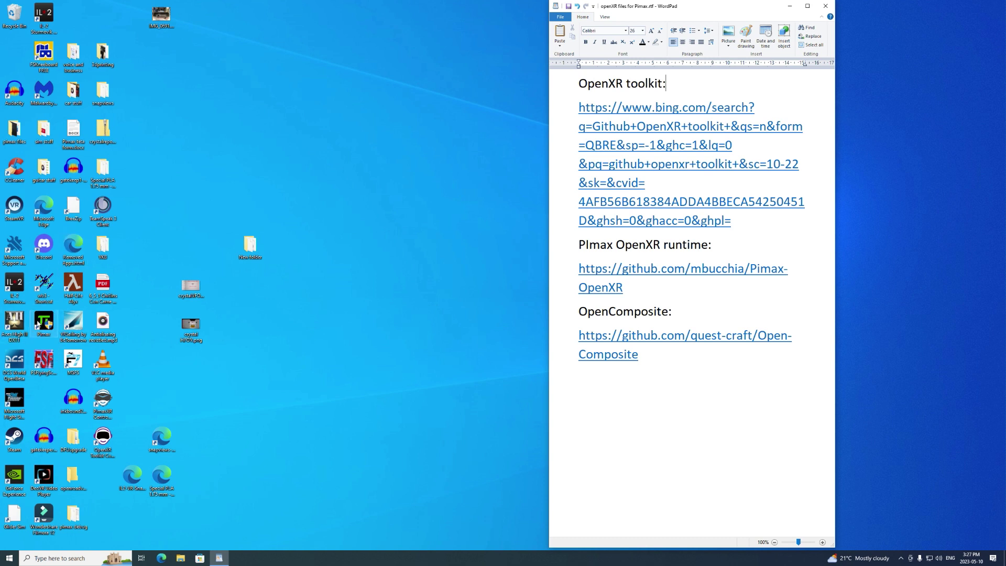
pyautogui.click(47, 323)
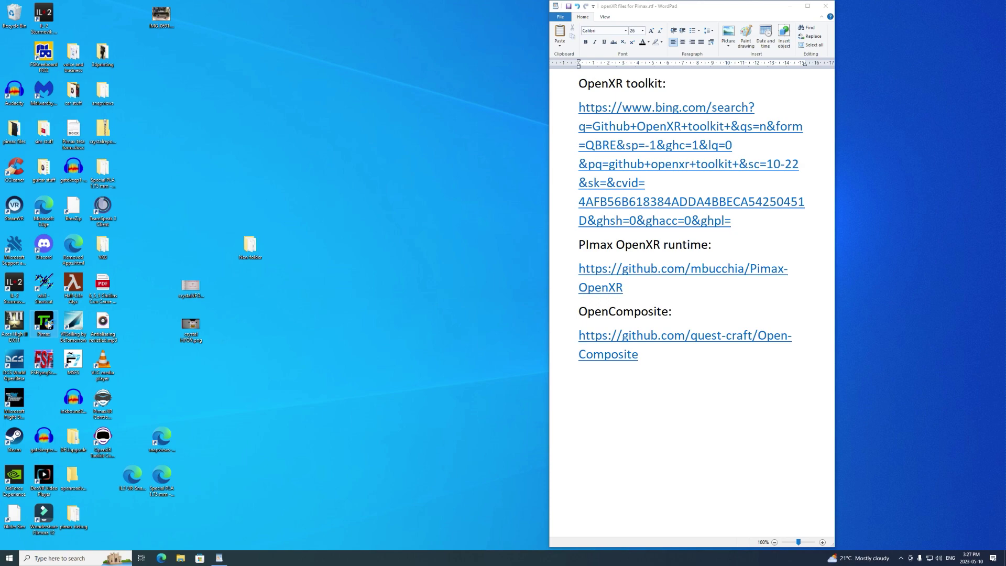
# Step: Launch Pimax Client as administrator, minimize WordPad, and bring up the Pimax Crystal device page
pyautogui.doubleClick(47, 323)
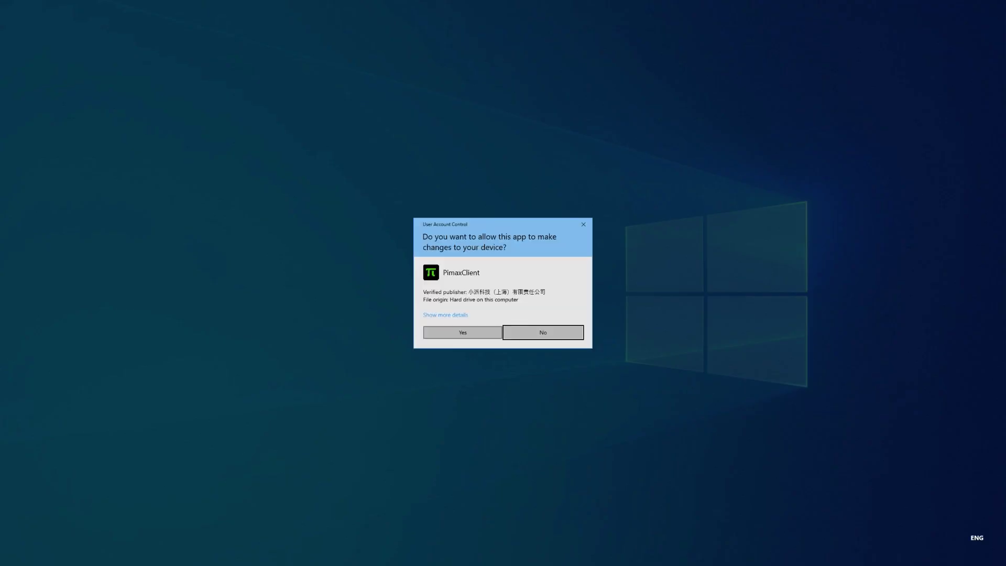
pyautogui.click(461, 333)
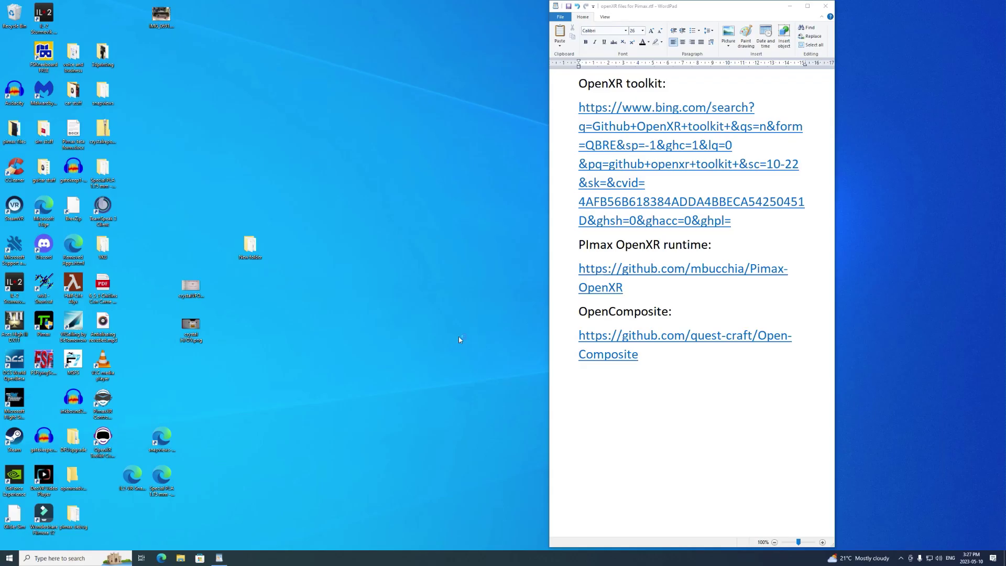
pyautogui.click(789, 5)
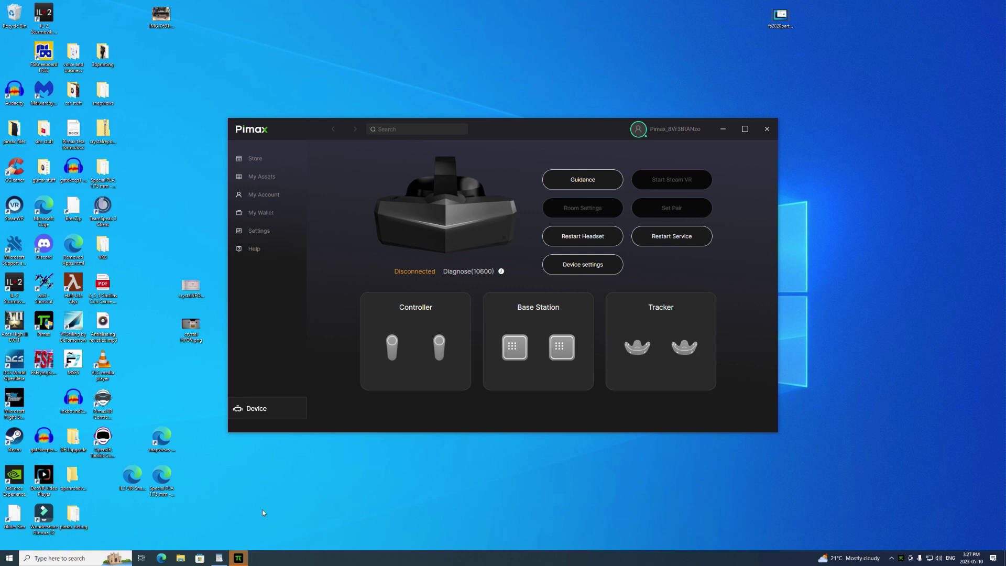
pyautogui.click(239, 559)
pyautogui.click(239, 558)
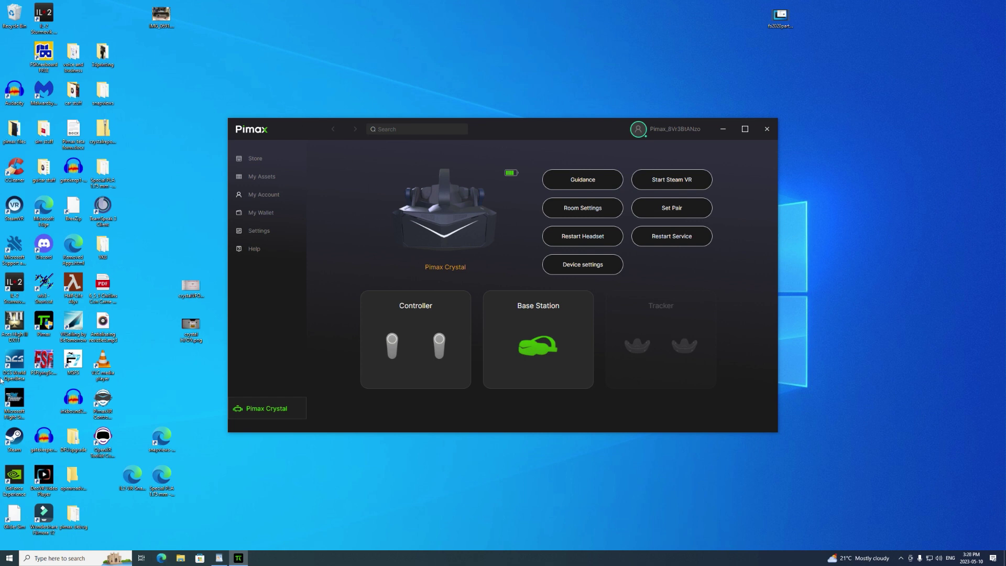
# Step: Open the 'car stuff' desktop folder, then close it again
pyautogui.click(73, 94)
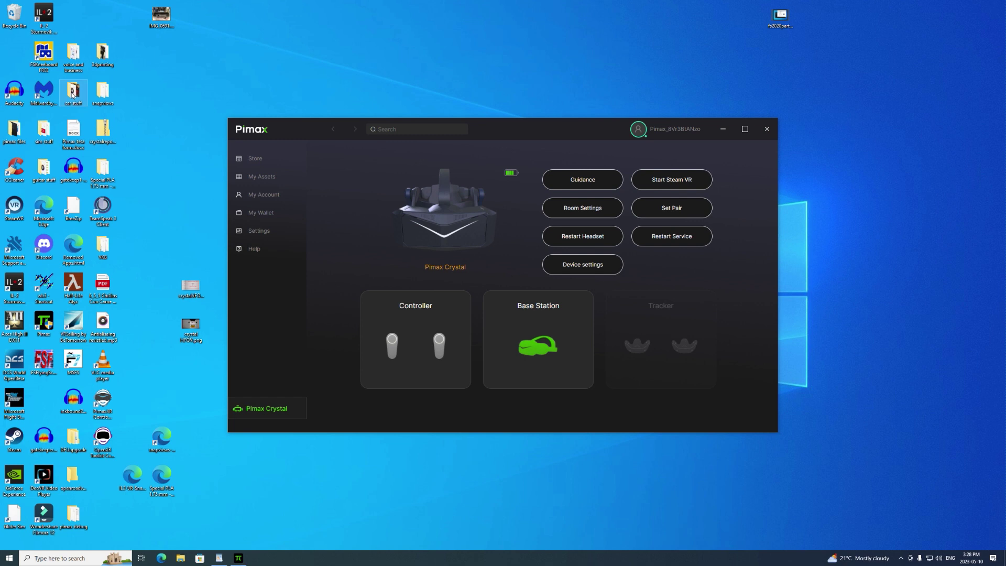
pyautogui.doubleClick(73, 94)
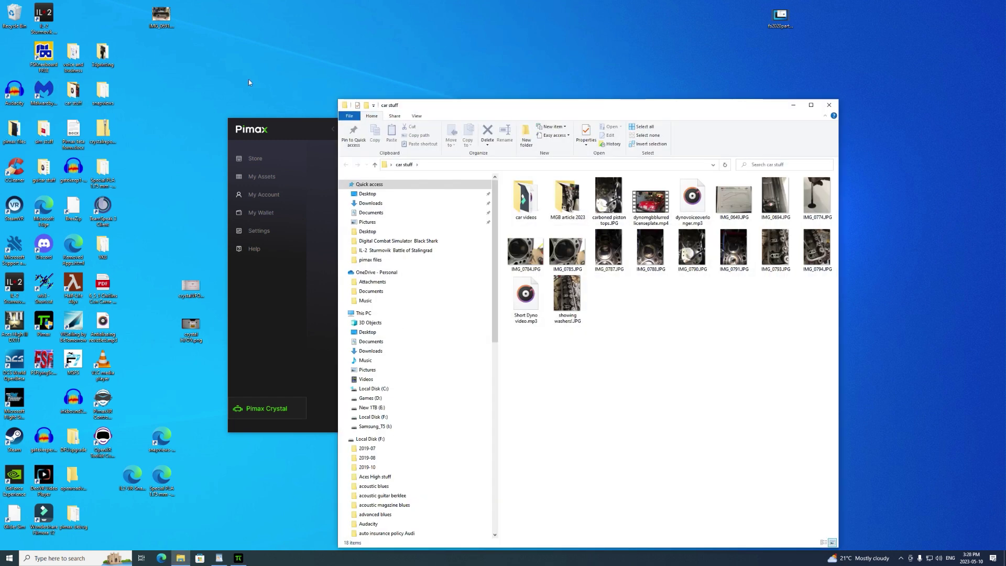
pyautogui.click(832, 109)
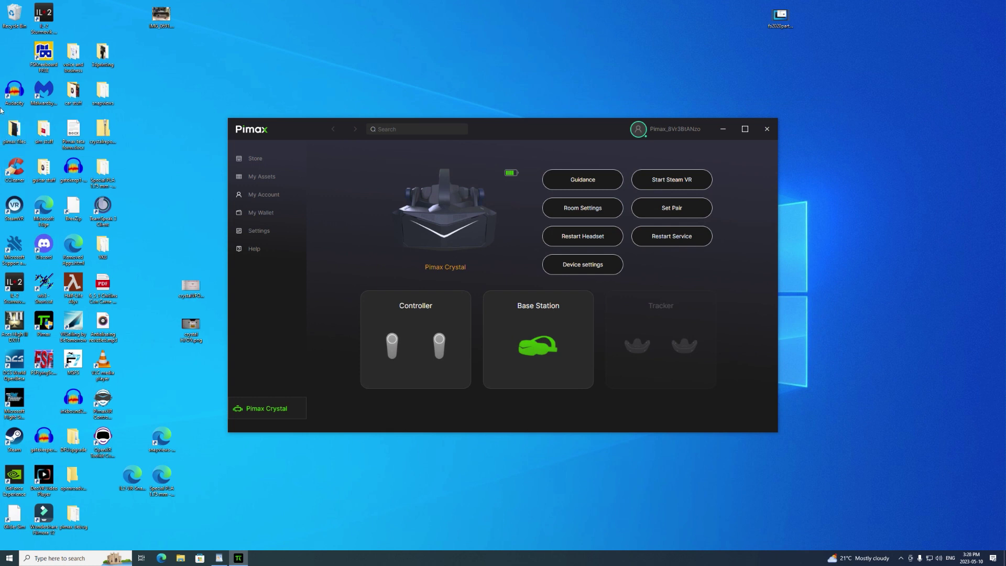
# Step: Go to sim stuff > opencomposite > OpenComposite and launch OpenComposite.exe
pyautogui.doubleClick(44, 131)
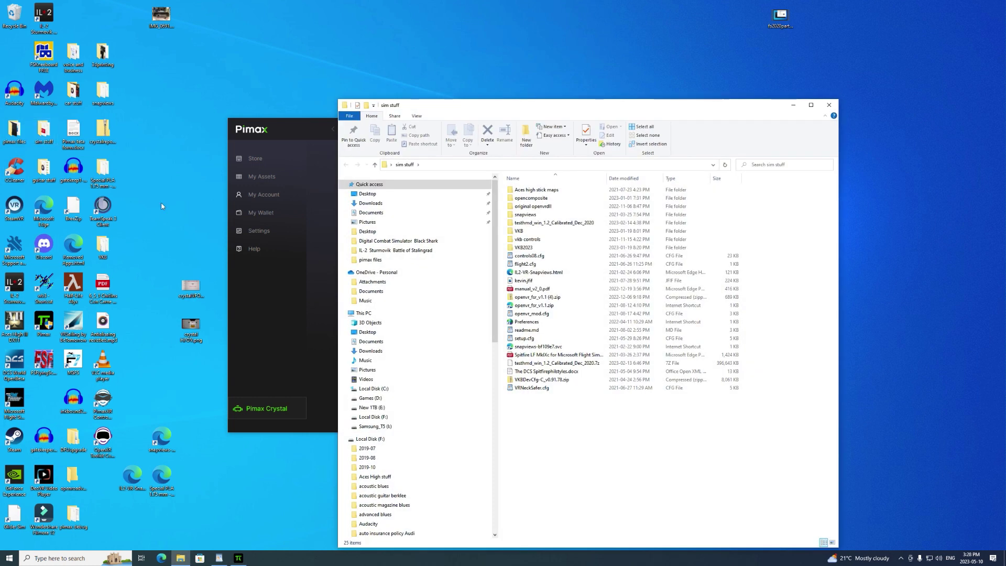
pyautogui.doubleClick(540, 197)
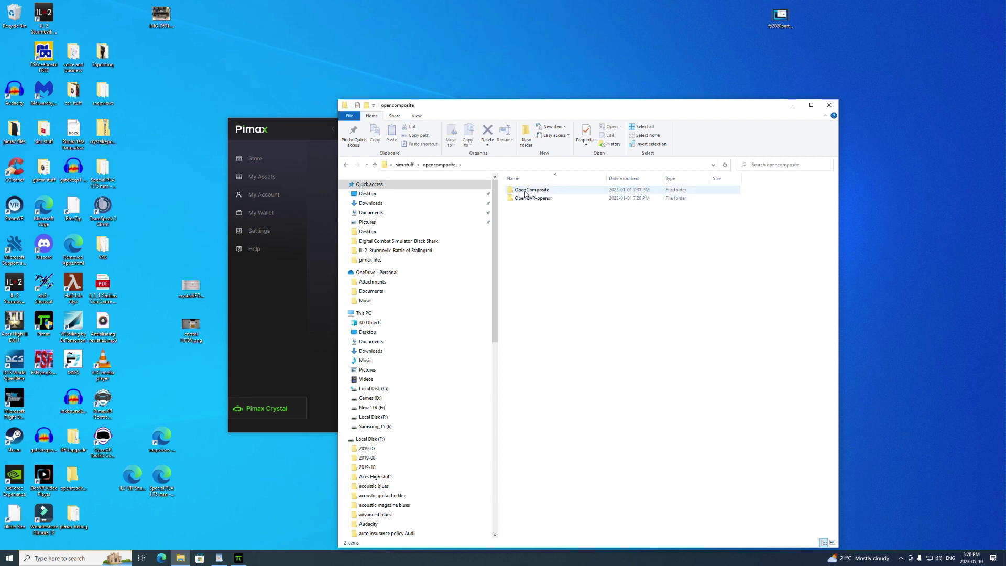
pyautogui.doubleClick(525, 190)
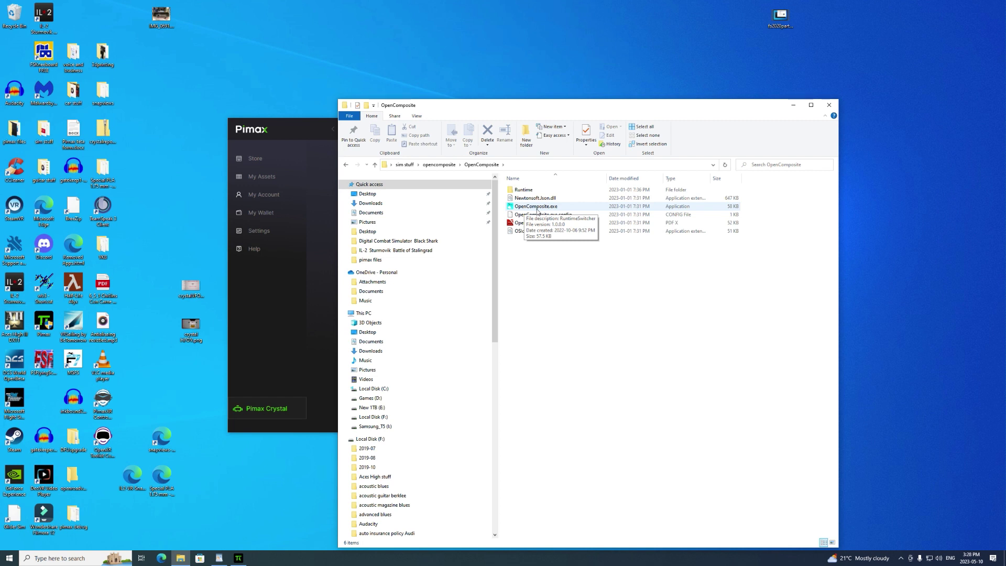
pyautogui.doubleClick(538, 210)
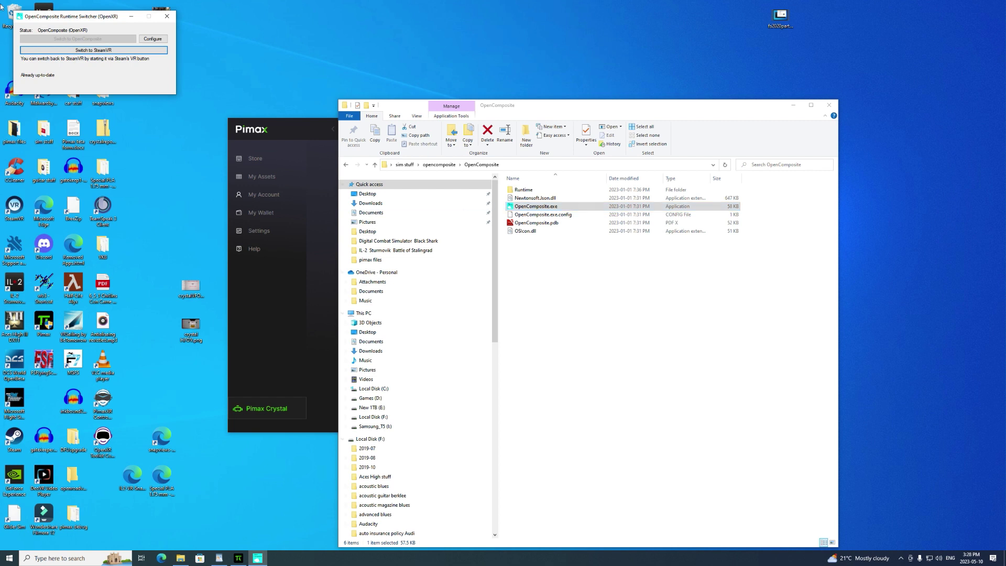
# Step: Check OpenComposite is the active runtime and app default, minimize both windows, and select PimaxXR Control Center
pyautogui.moveTo(83, 20); pyautogui.dragTo(246, 224)
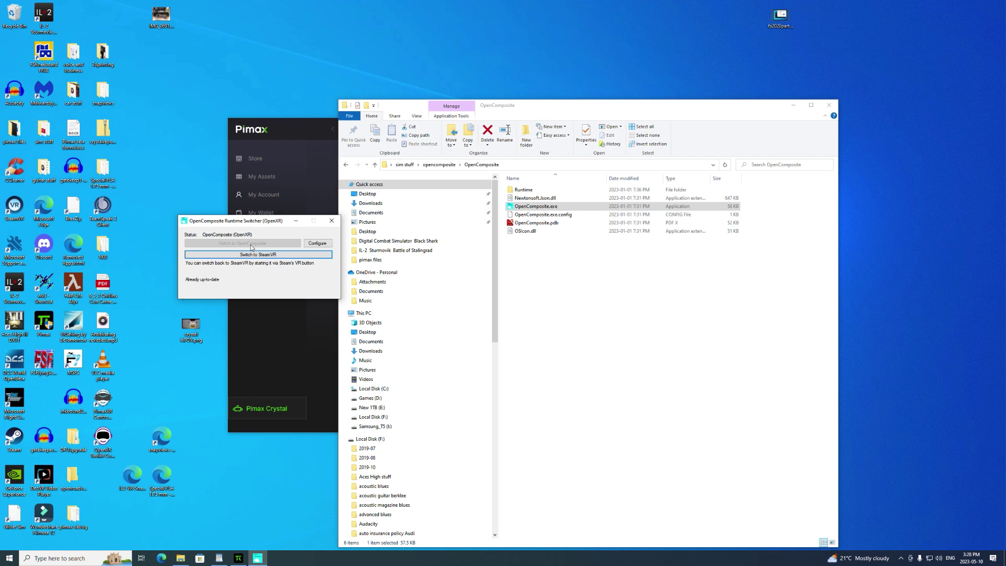
pyautogui.click(318, 244)
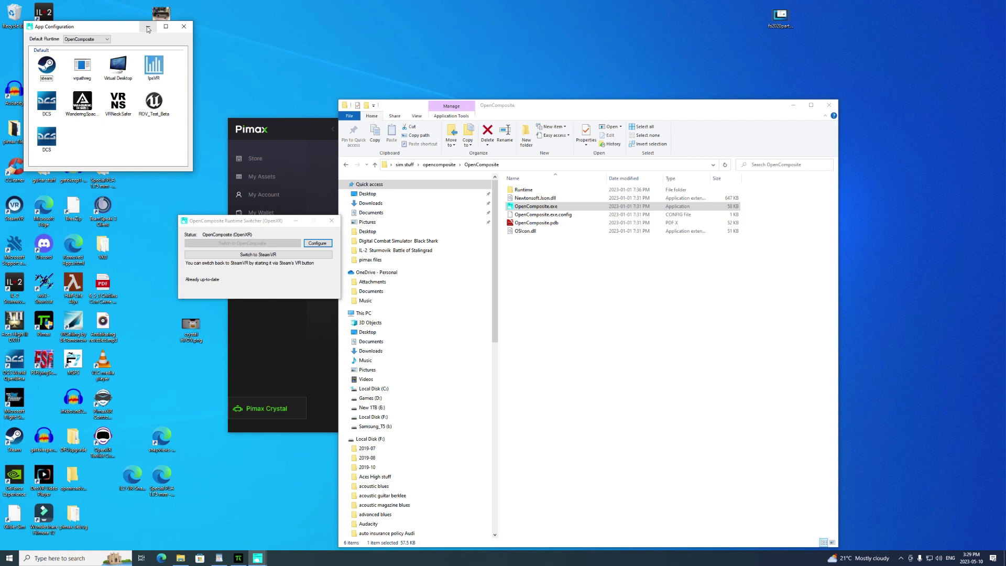
pyautogui.click(148, 28)
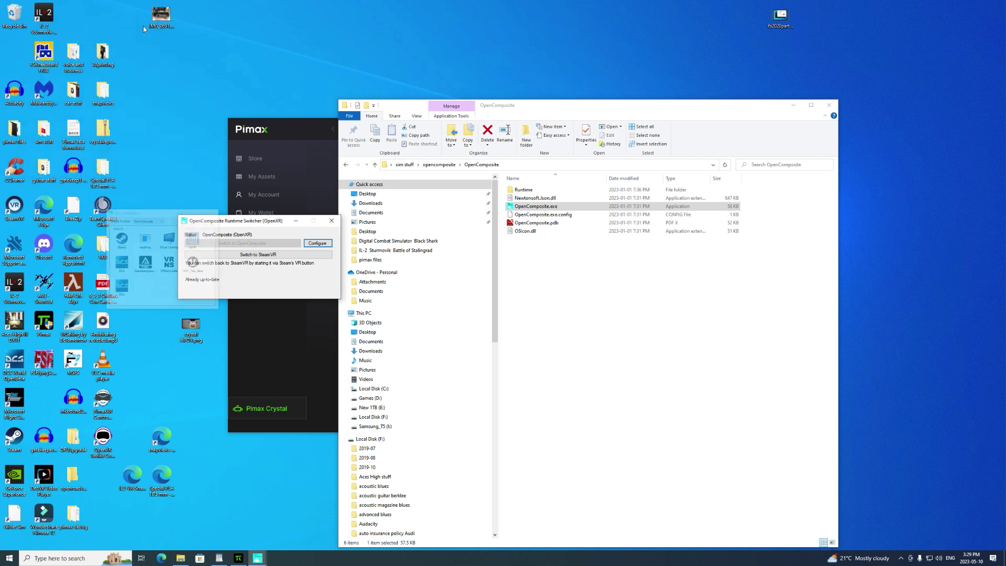
pyautogui.click(296, 221)
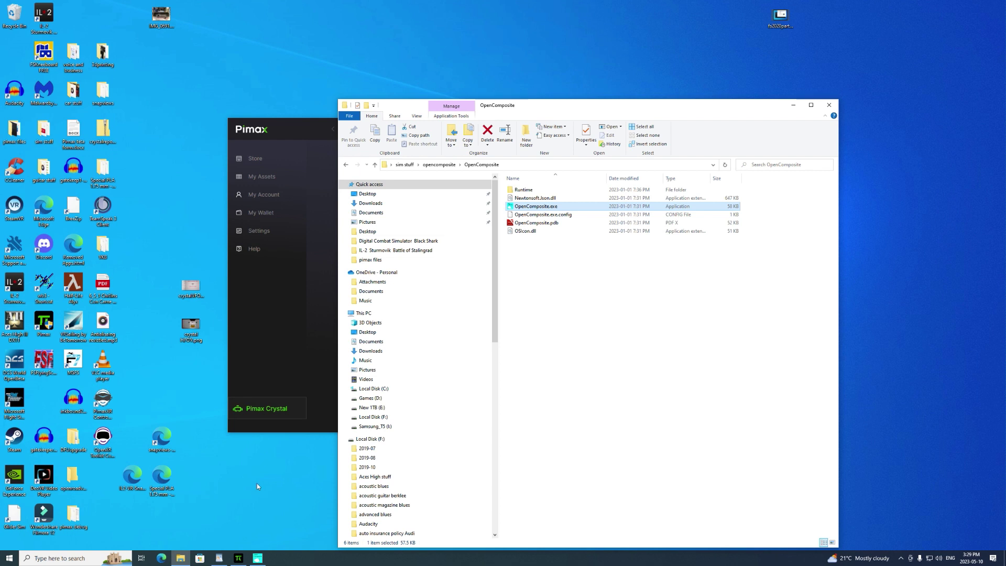
pyautogui.click(103, 403)
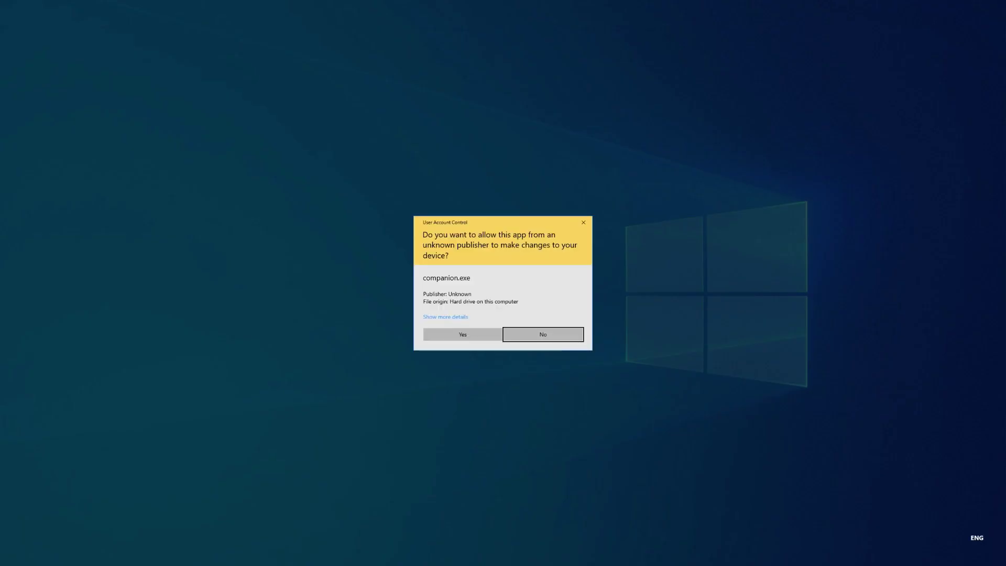
# Step: Approve PimaxXR Control Center with Alt+Y, confirm PimaxXR is active, and minimize it
pyautogui.hotkey('alt', 'y')
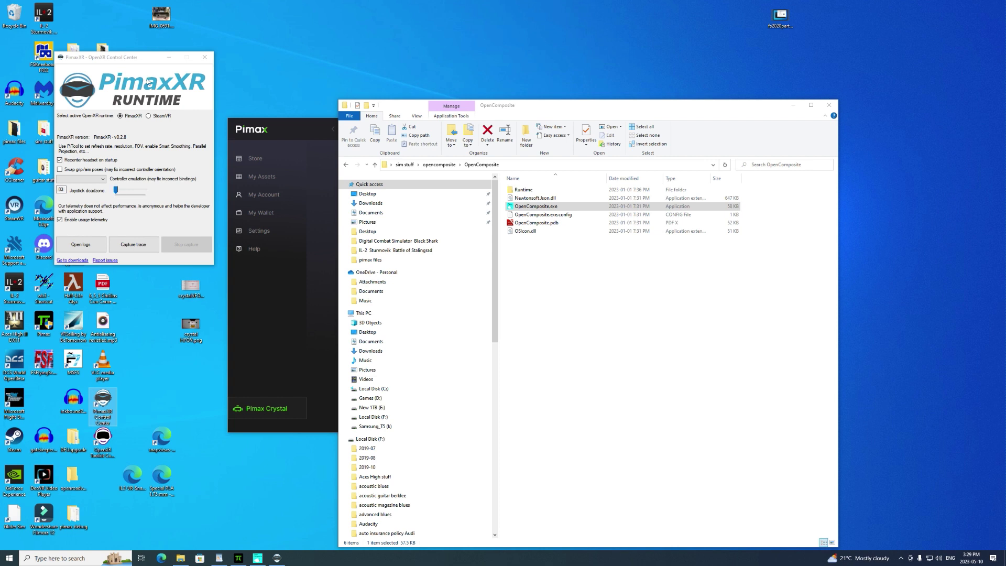
pyautogui.click(169, 58)
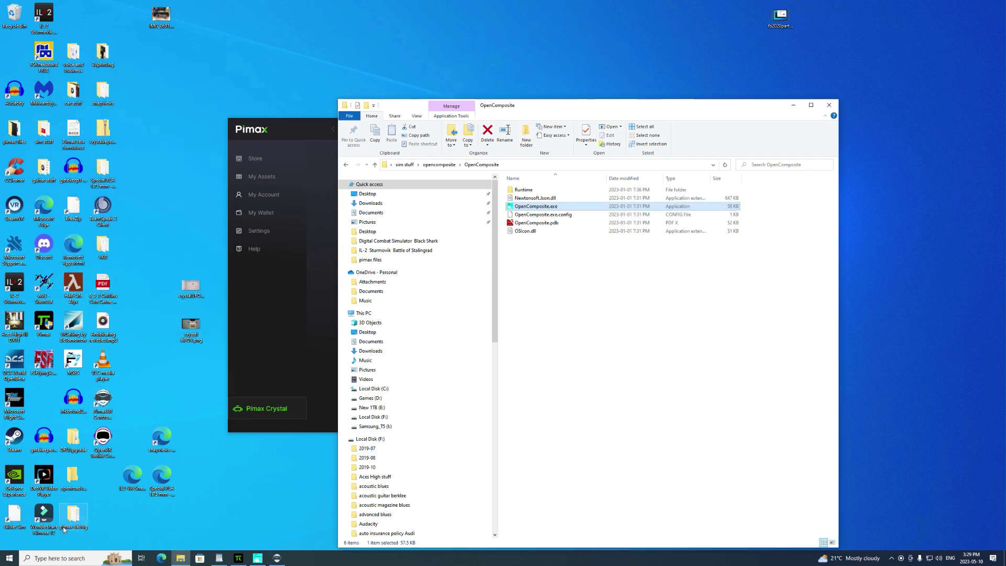
# Step: Launch the OpenXR Toolkit Companion, skim its Quickstart documentation in Edge, then close Edge
pyautogui.click(107, 444)
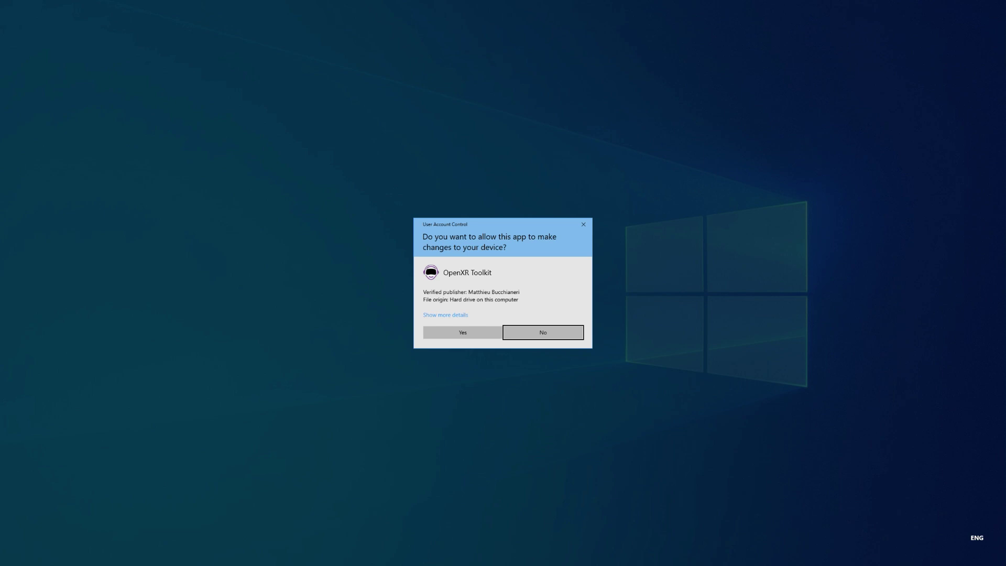
pyautogui.click(466, 334)
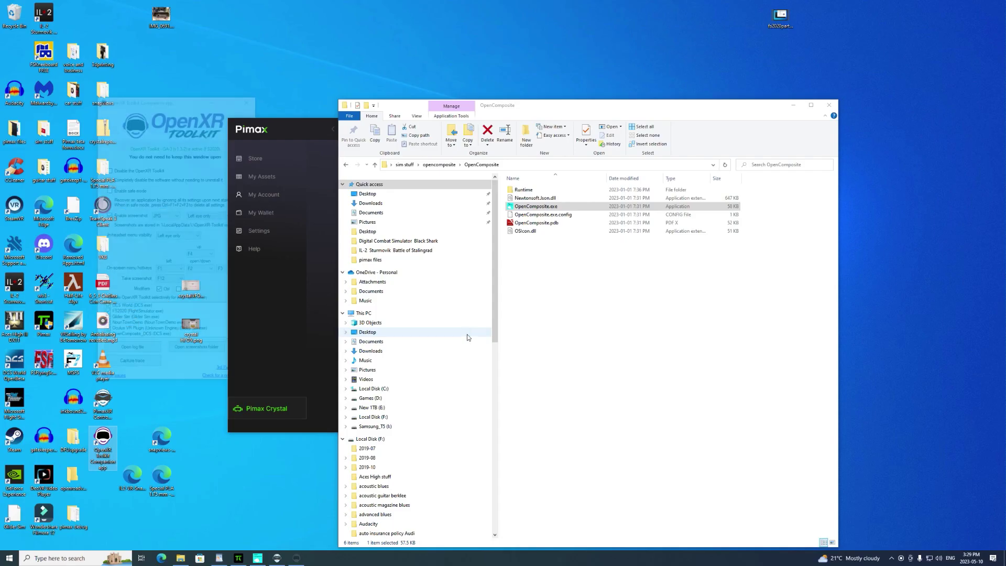
pyautogui.click(168, 117)
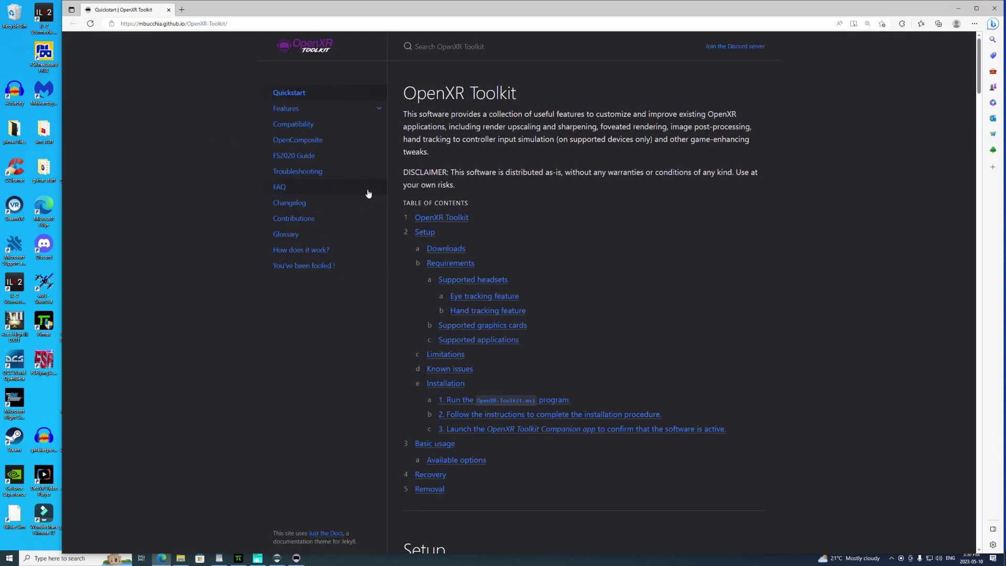
pyautogui.scroll(-2, 368, 193)
pyautogui.scroll(-4, 368, 193)
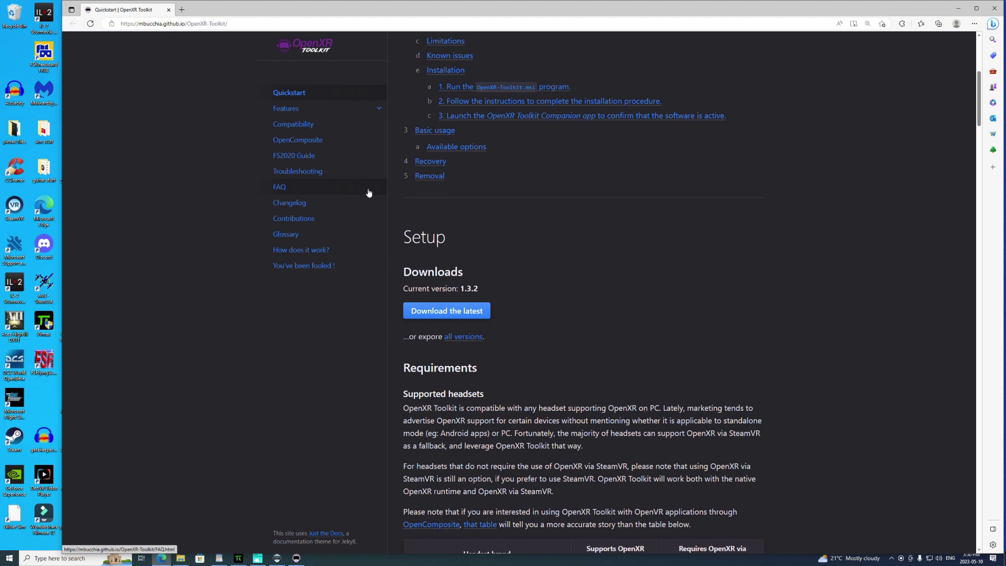
pyautogui.scroll(6, 368, 193)
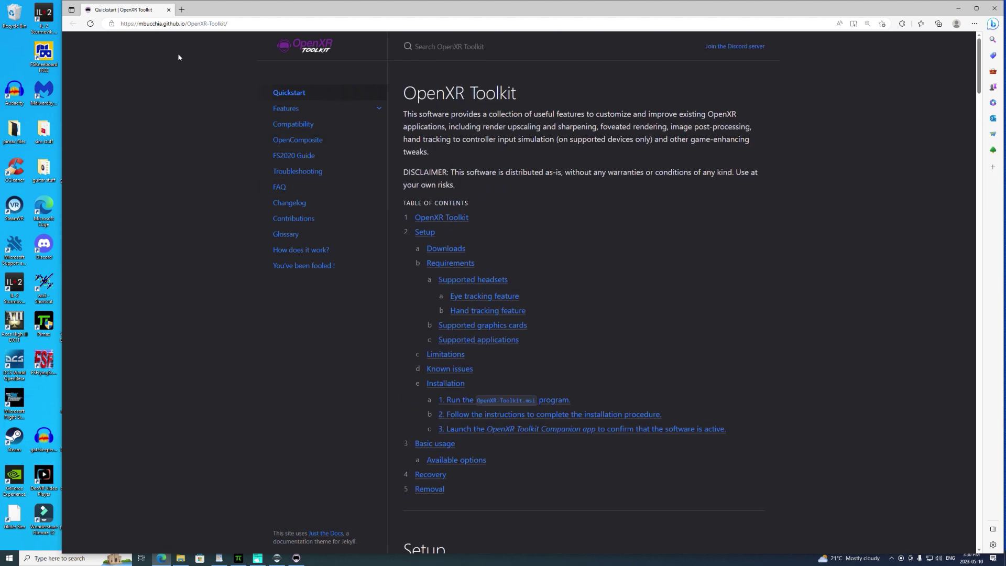
pyautogui.click(994, 9)
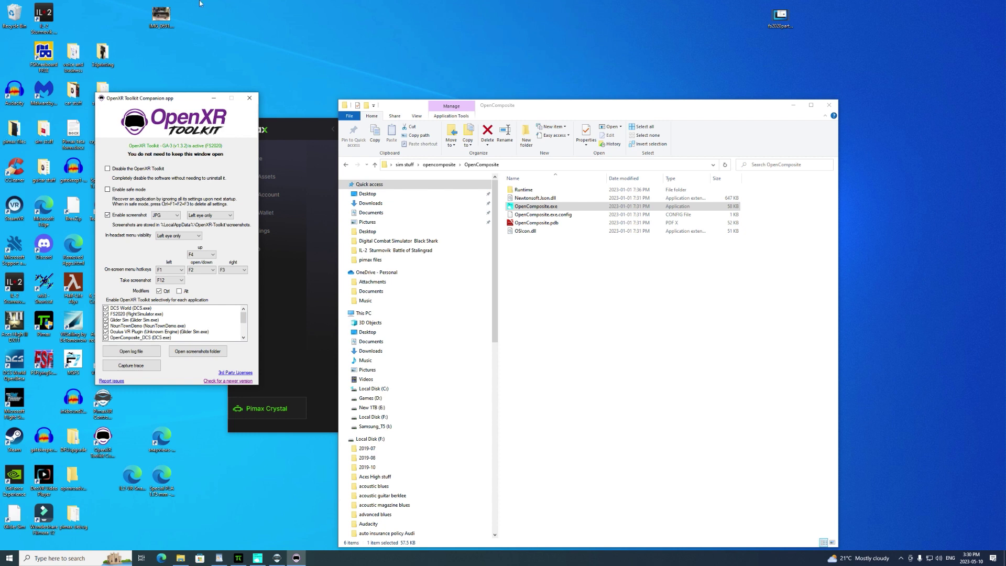
# Step: Minimize the OpenXR Toolkit Companion once it reports the toolkit active
pyautogui.click(212, 99)
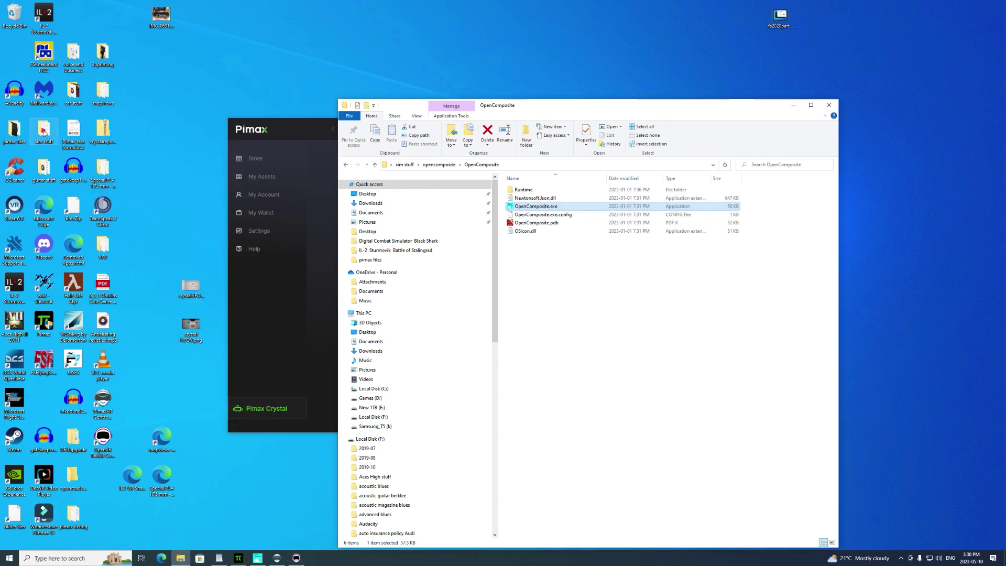
# Step: Go into pimax files > XRNeckSafer > XRNeckSaferBeta3 and launch XRNeckSaferApp.exe
pyautogui.doubleClick(15, 131)
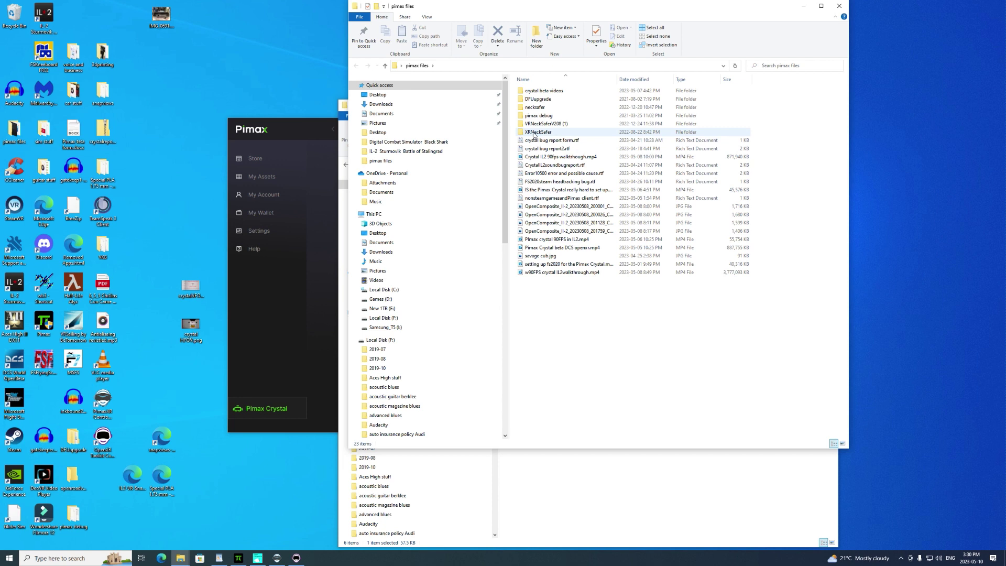
pyautogui.doubleClick(533, 132)
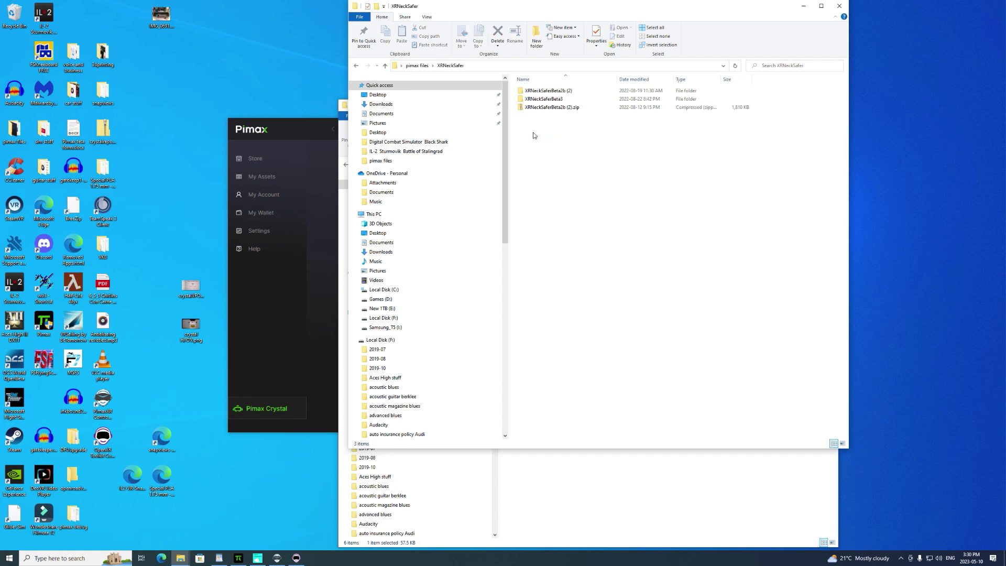
pyautogui.doubleClick(537, 99)
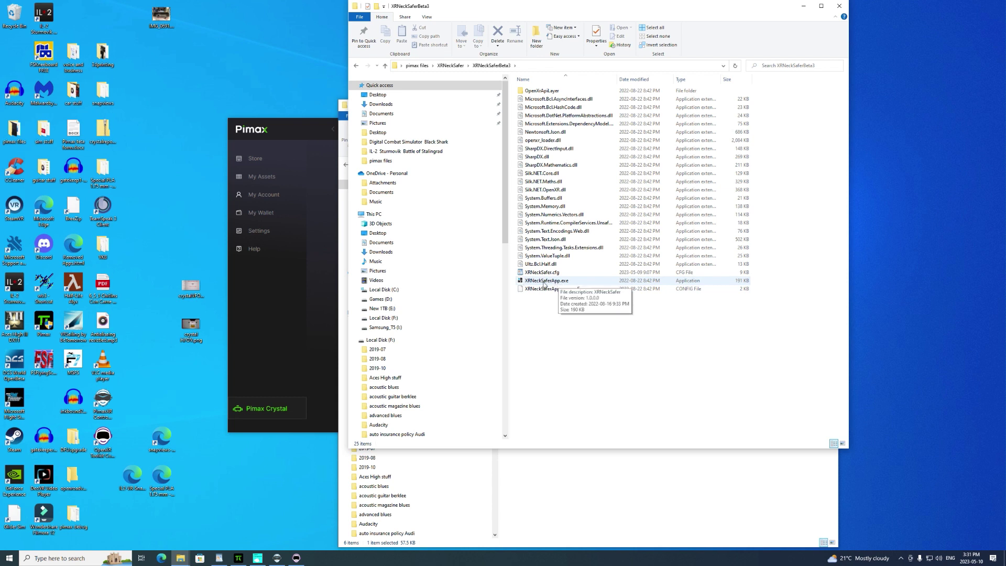
pyautogui.click(544, 283)
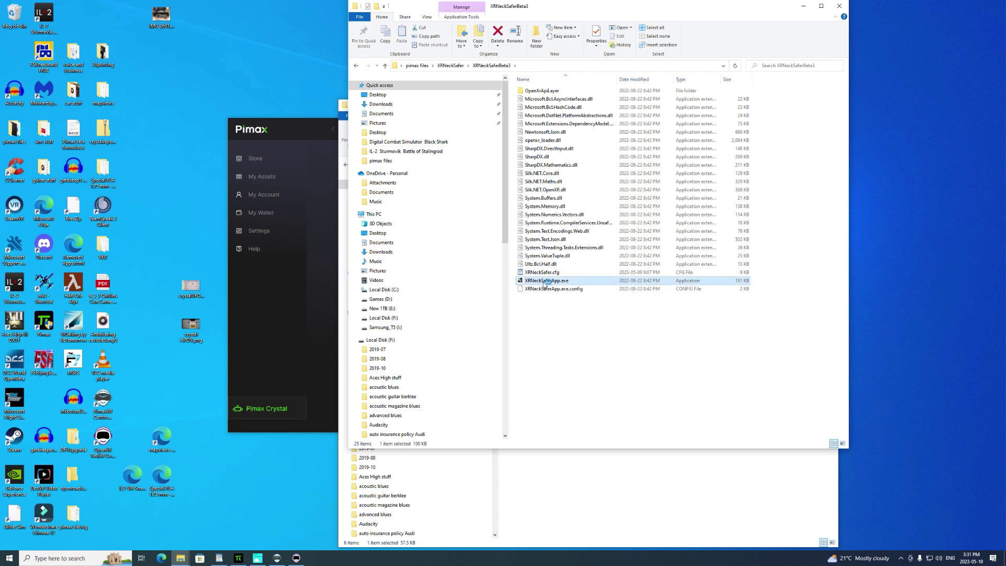
pyautogui.doubleClick(546, 284)
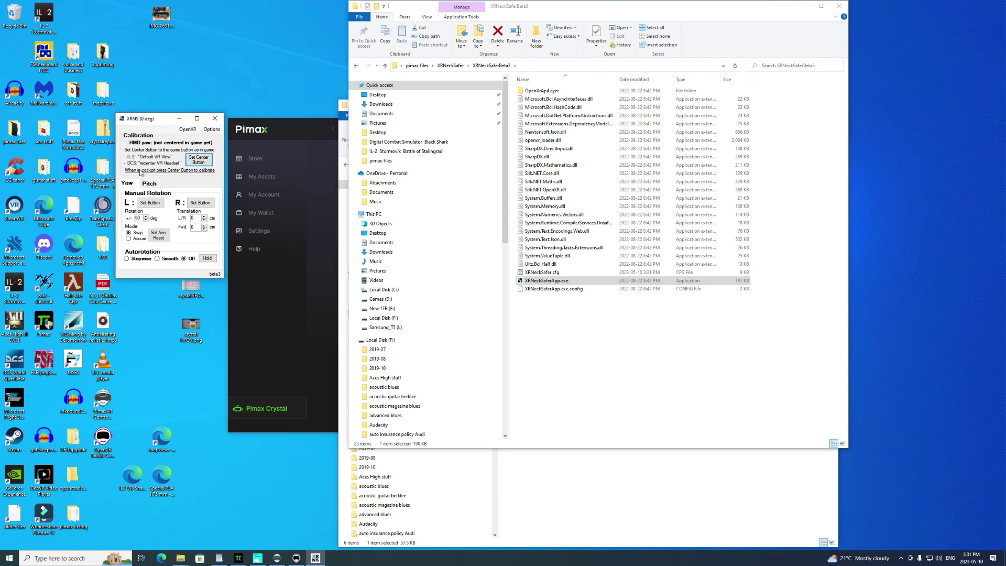
# Step: Minimize the XRNeckSafer window so the app keeps running in the background
pyautogui.click(179, 120)
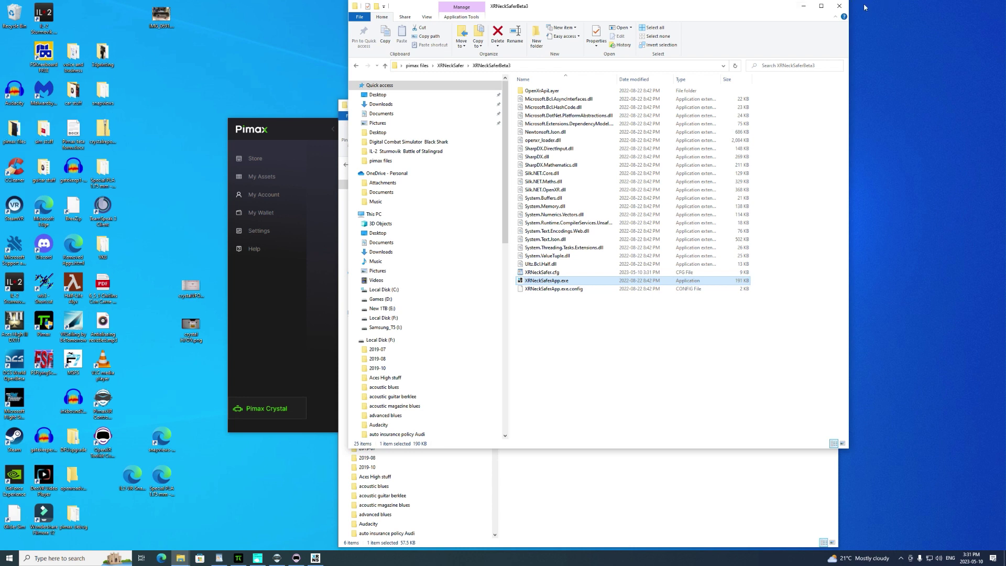
# Step: Close the XRNeckSaferBeta3 window, minimize the OpenComposite window, and open the headset's device settings
pyautogui.click(840, 7)
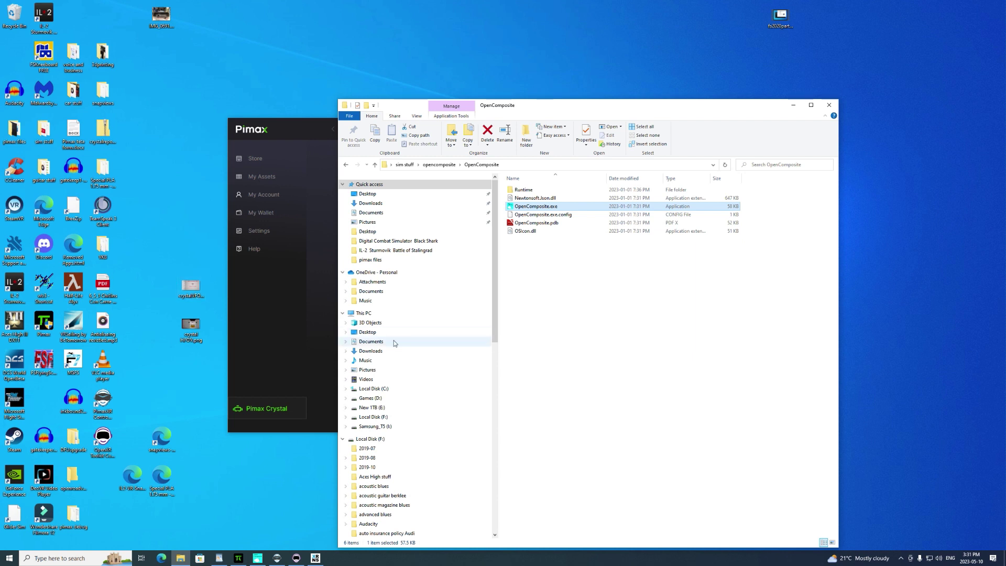
pyautogui.click(793, 105)
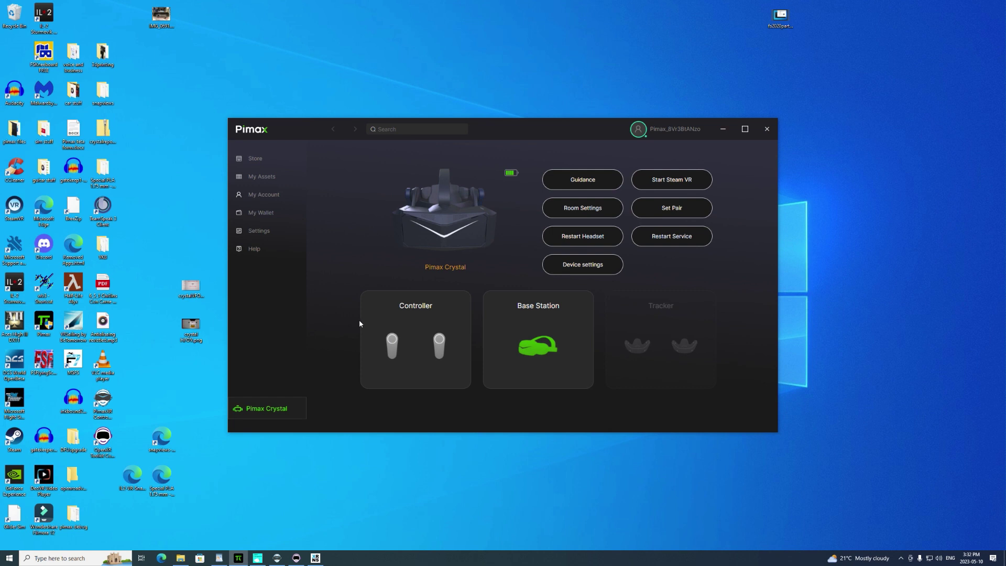
pyautogui.click(585, 267)
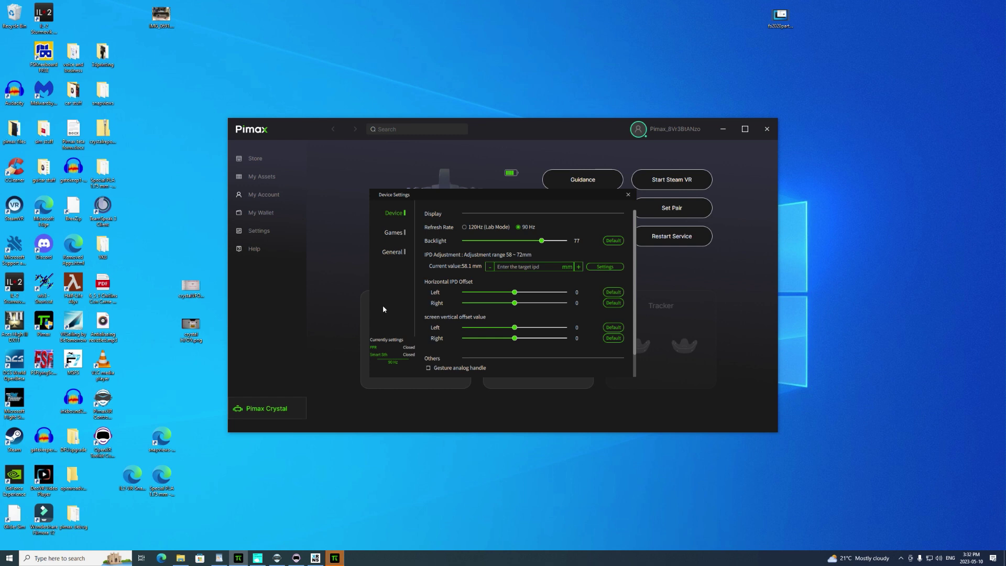
# Step: On the per-game settings page, select the IL-2 Sturmovik-Battle of Stalingrad game profile
pyautogui.click(393, 236)
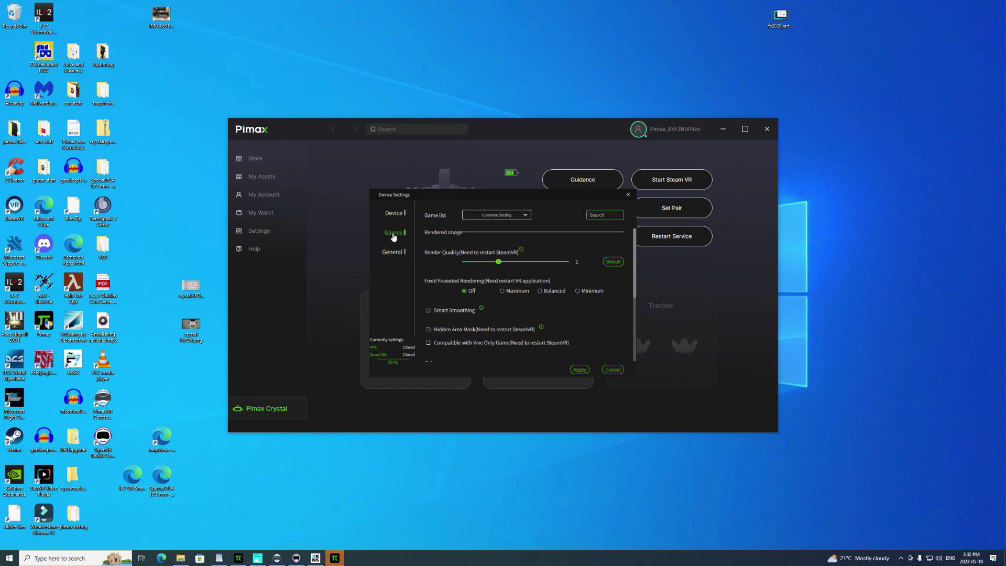
pyautogui.click(528, 216)
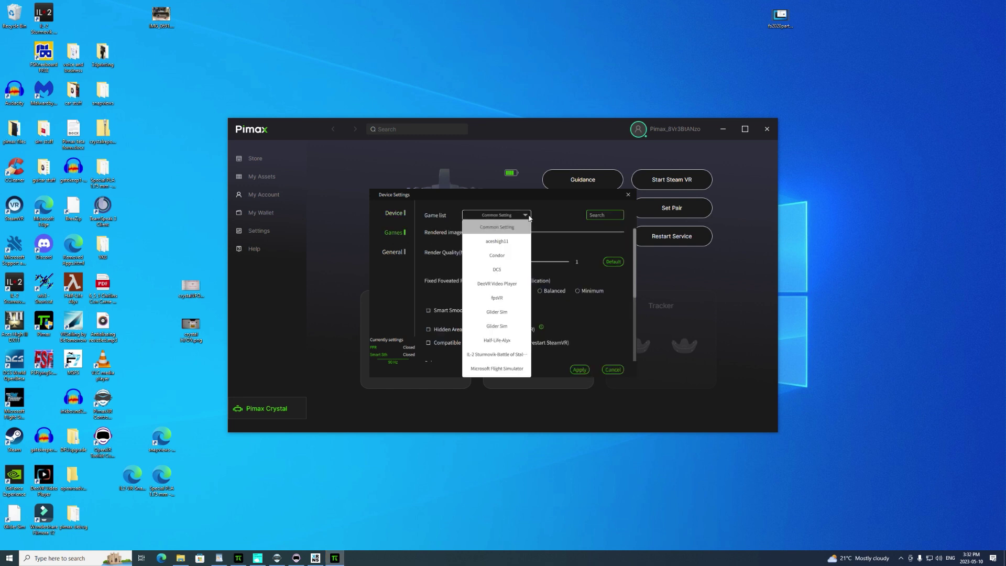
pyautogui.click(489, 354)
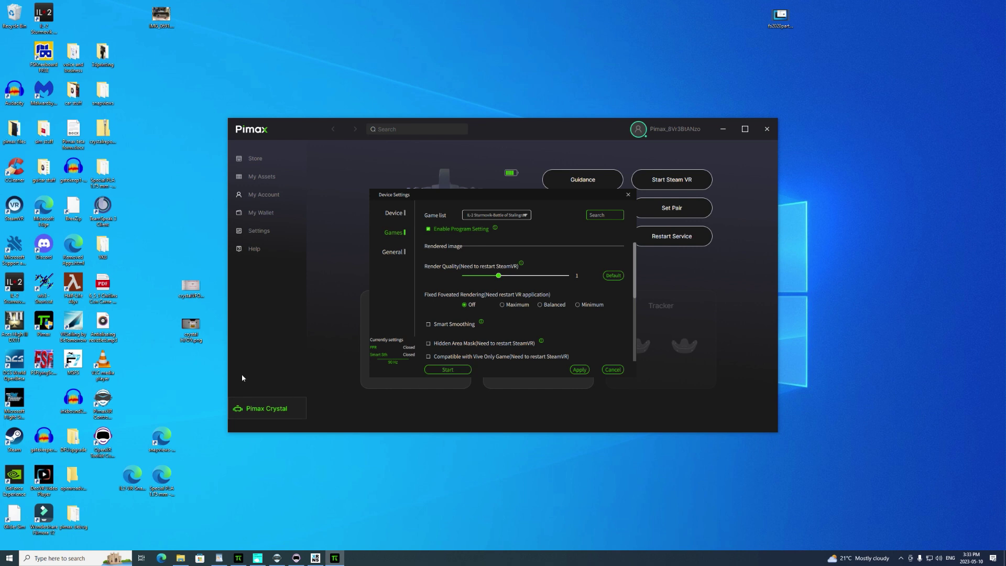
# Step: Browse My Assets, then return to Pimax Crystal device settings and review the IL-2 profile options
pyautogui.click(257, 175)
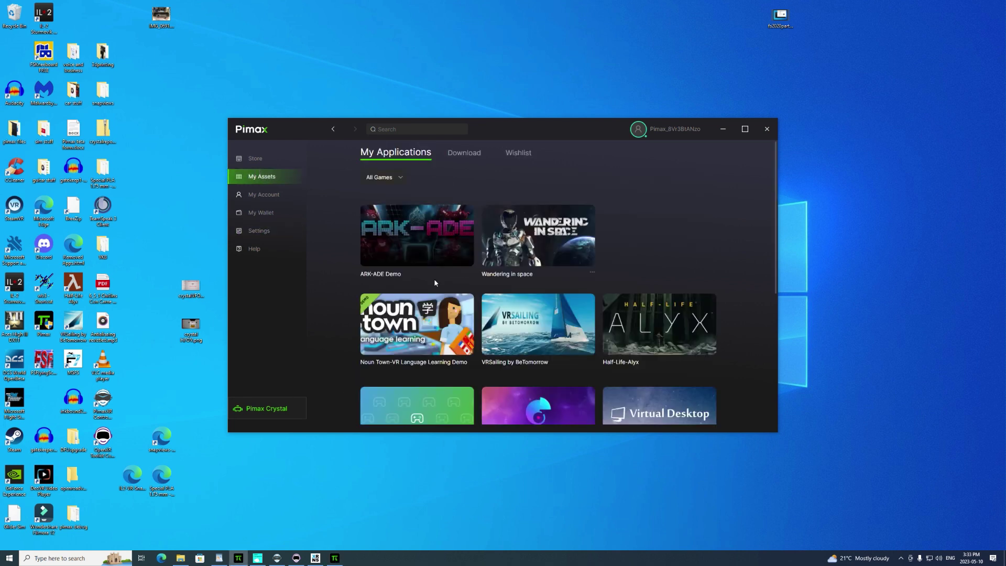
pyautogui.scroll(-3, 582, 313)
pyautogui.scroll(-2, 592, 279)
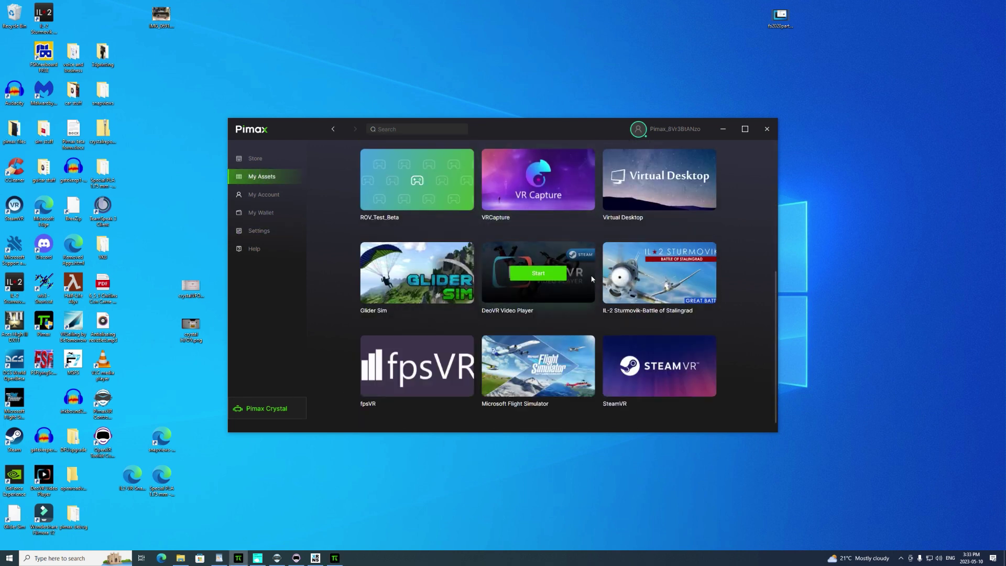
pyautogui.click(254, 410)
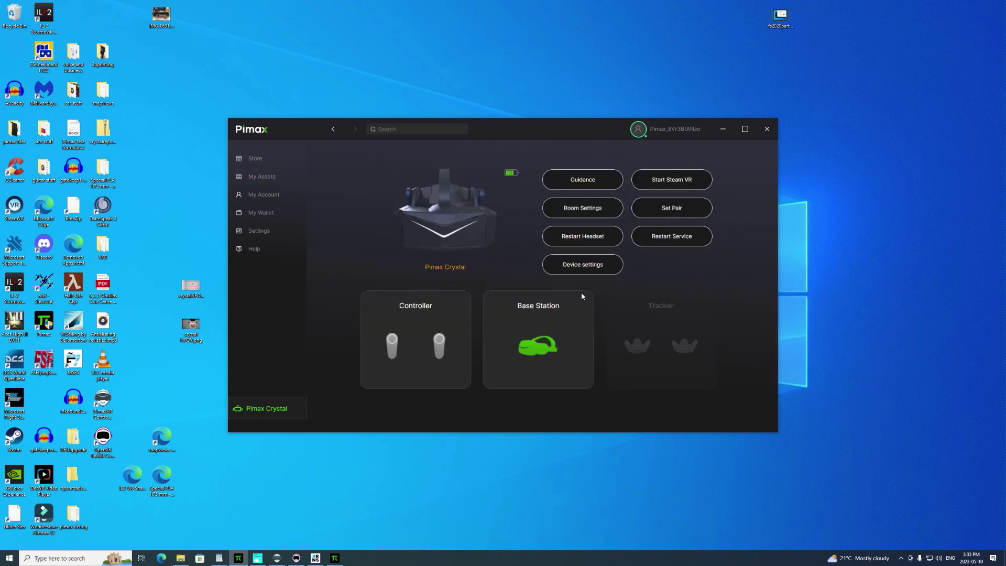
pyautogui.click(582, 265)
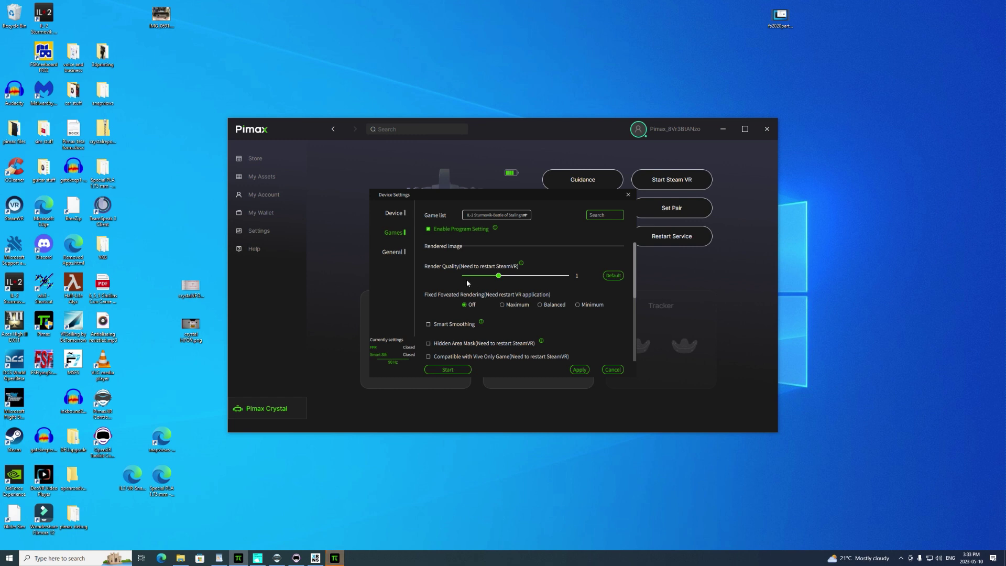
pyautogui.scroll(-2, 461, 270)
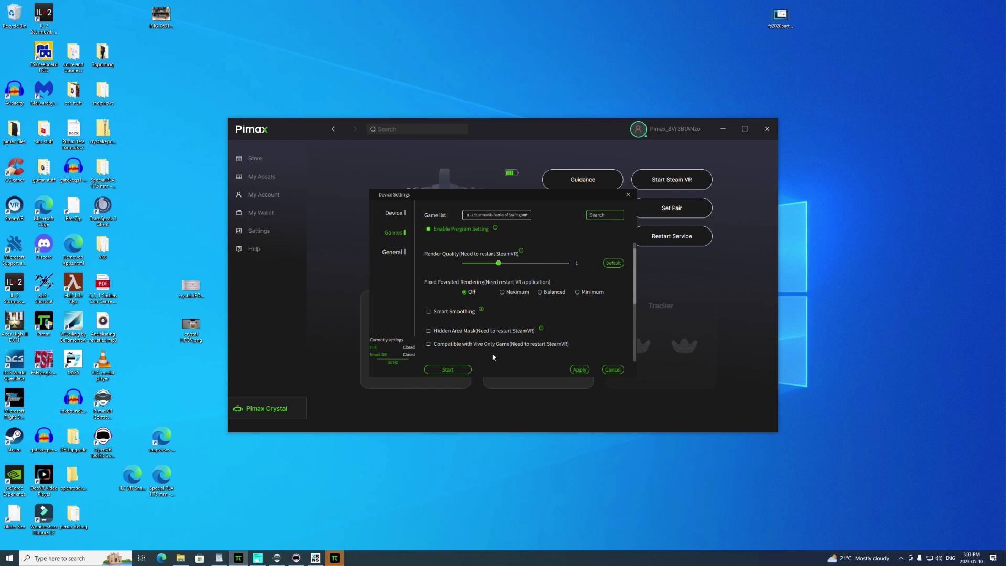
# Step: Start IL-2 Sturmovik from its game profile, launching it through Steam
pyautogui.click(447, 371)
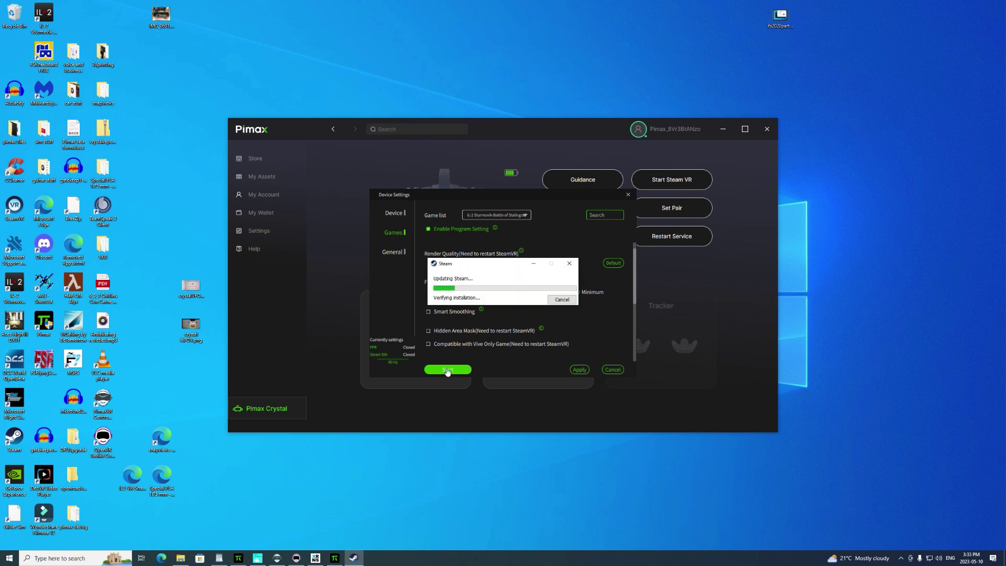